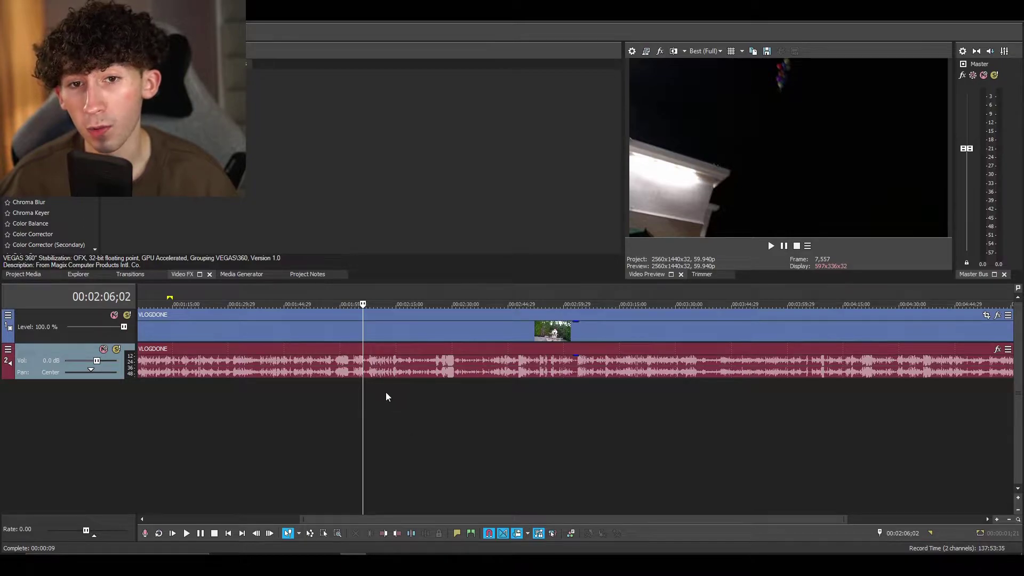
# Step: Split the vlog footage at about 2:16 and again at 3:43;25
pyautogui.click(401, 366)
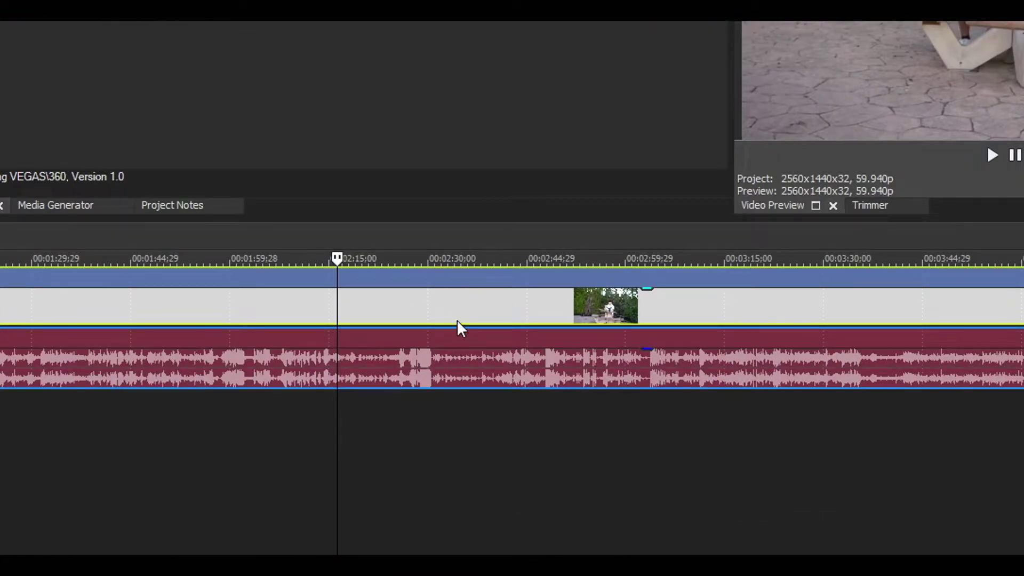
pyautogui.press('s')
pyautogui.click(845, 365)
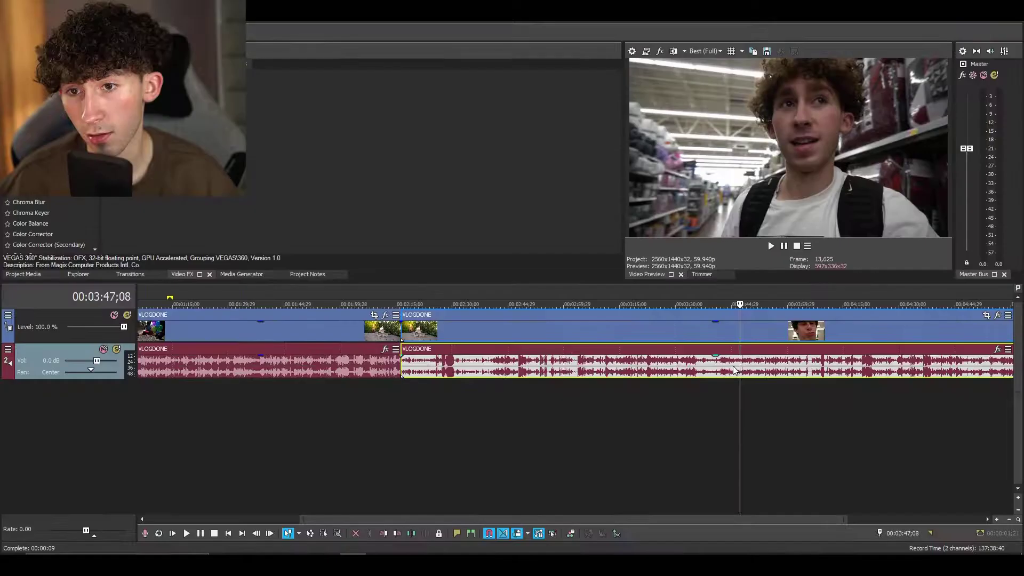
pyautogui.click(717, 369)
pyautogui.click(731, 367)
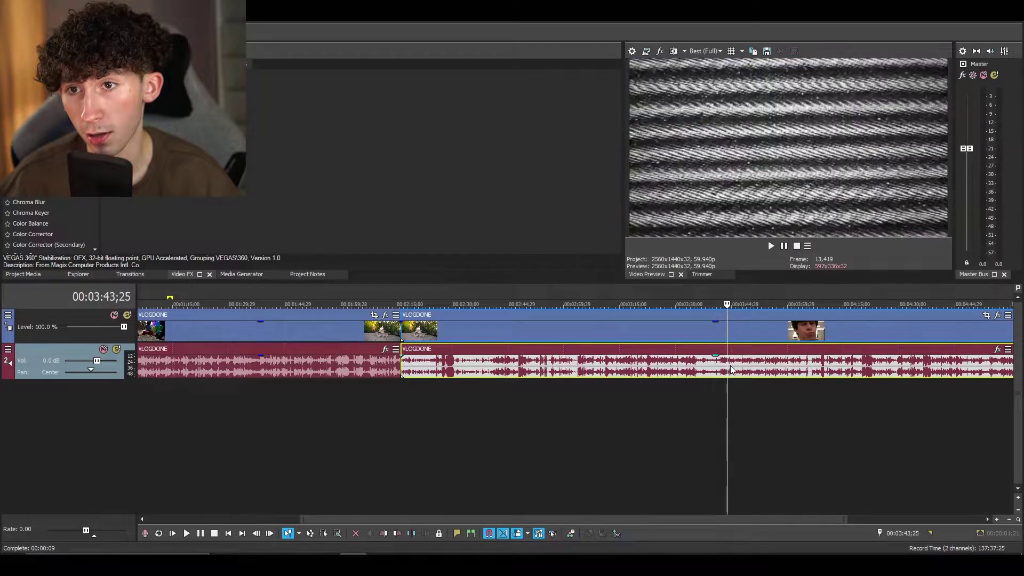
pyautogui.press('s')
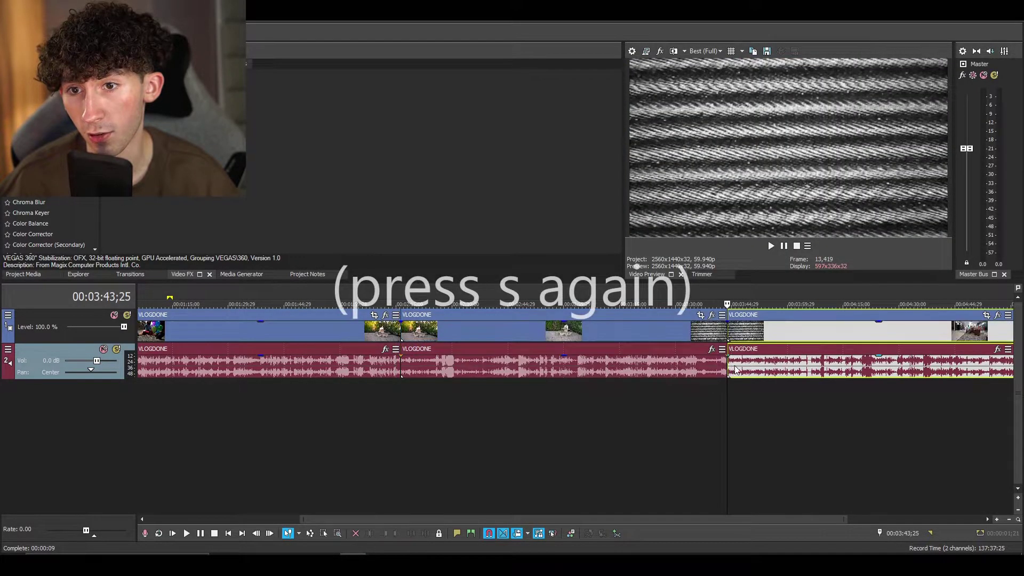
# Step: Select the first section of the video and bring up its context menu
pyautogui.click(363, 369)
pyautogui.click(359, 334)
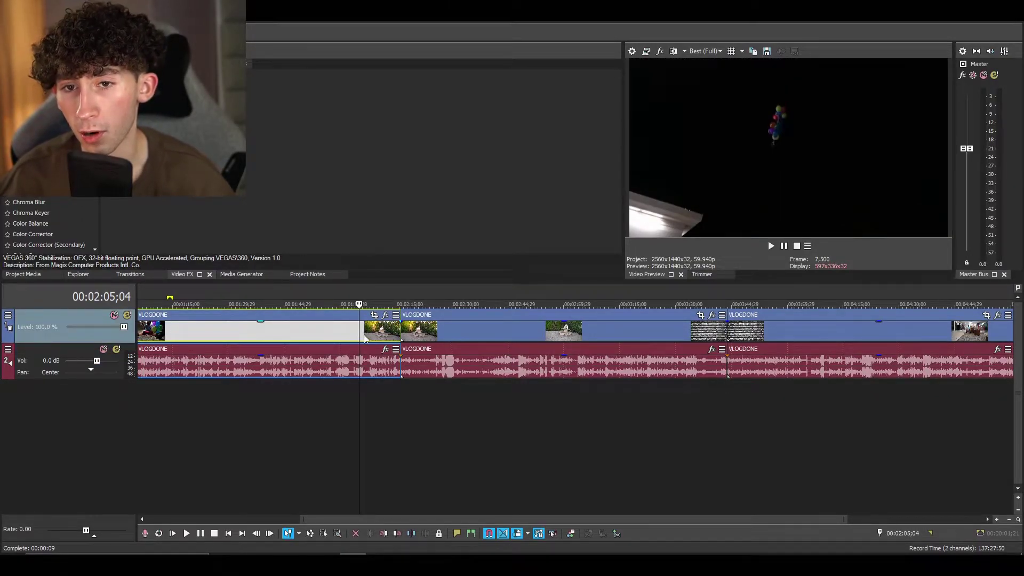
pyautogui.moveTo(511, 334); pyautogui.dragTo(553, 340)
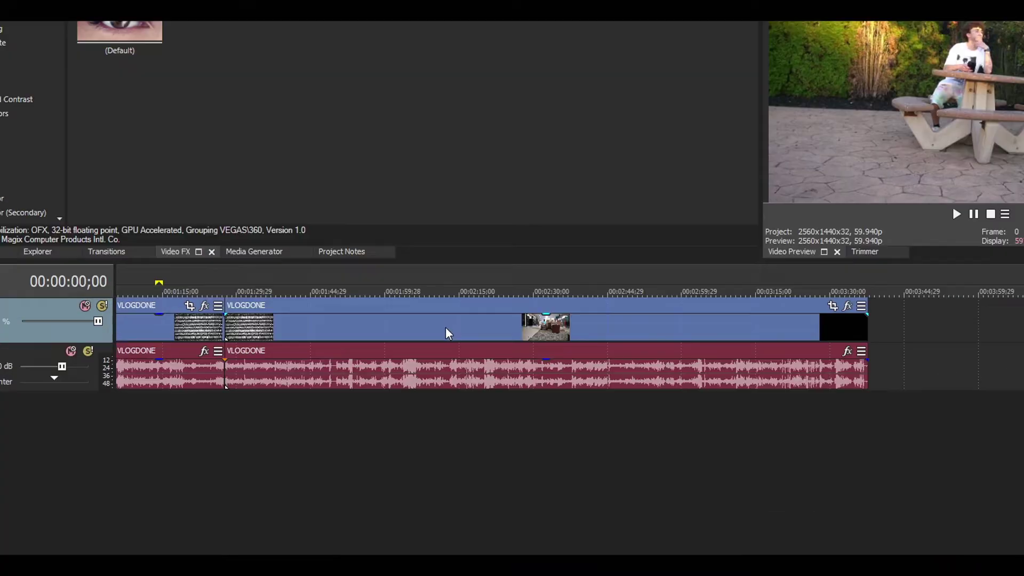
pyautogui.rightClick(386, 330)
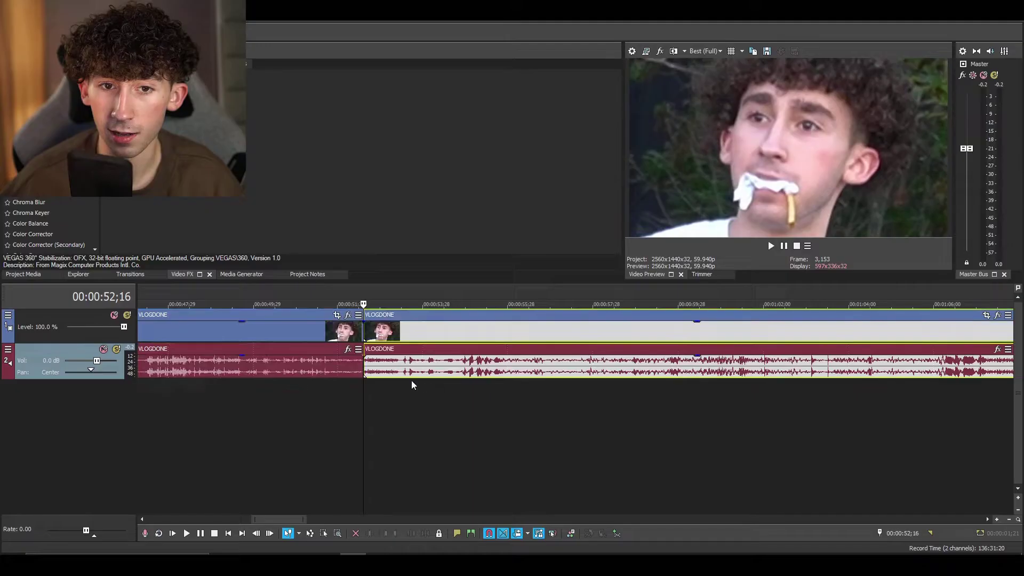
# Step: Cut the video and audio events at 00:00:53;09
pyautogui.click(389, 366)
pyautogui.click(396, 368)
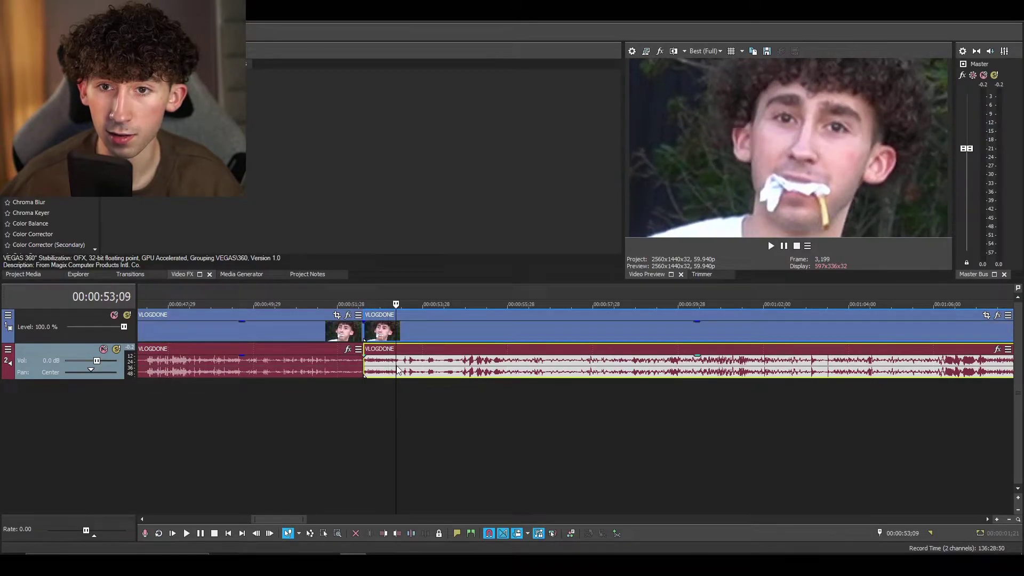
pyautogui.press('s')
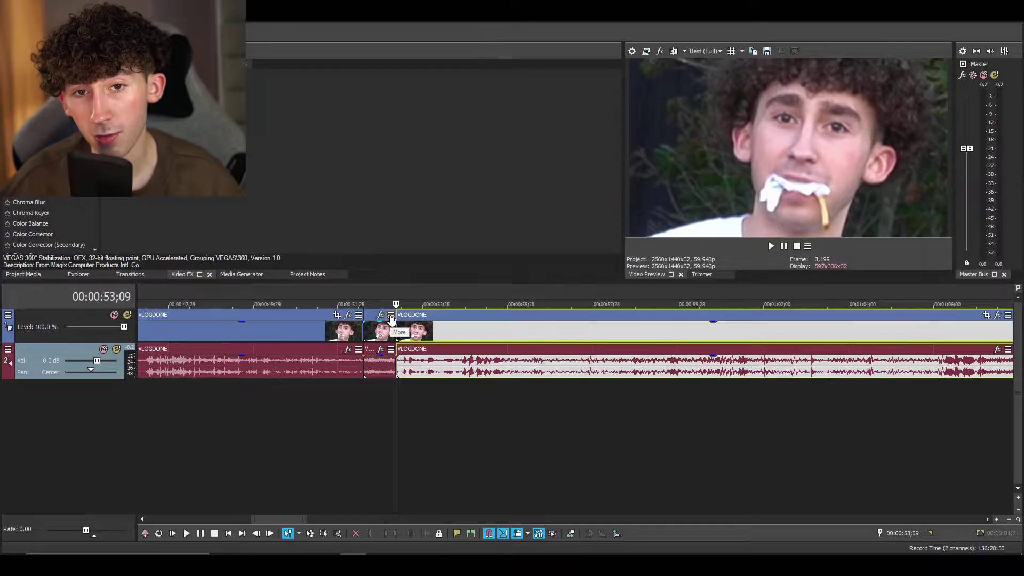
# Step: Crop the short split event to 1,361.4 × 765.8 centred on the face, then preview it
pyautogui.click(392, 316)
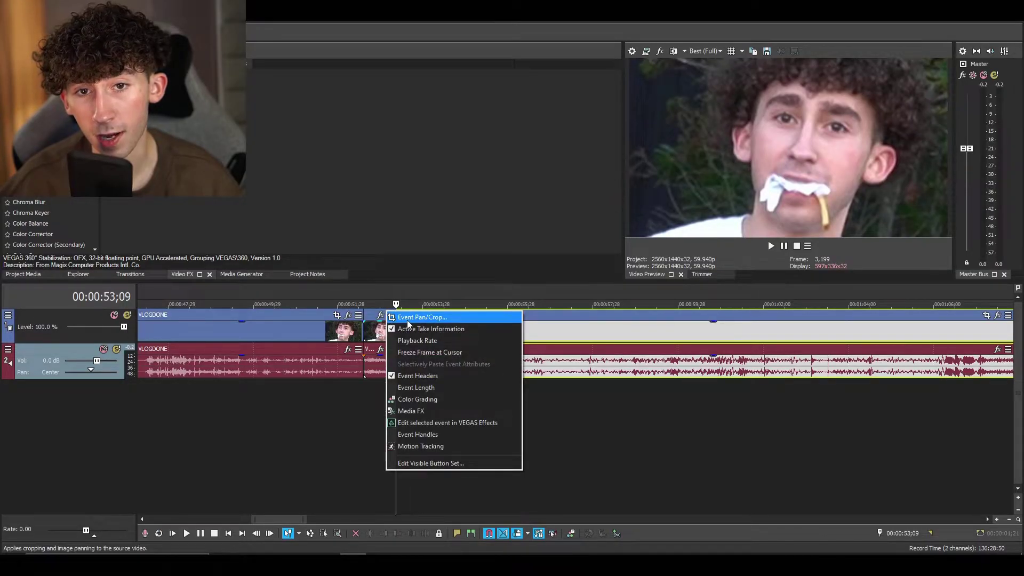
pyautogui.click(368, 331)
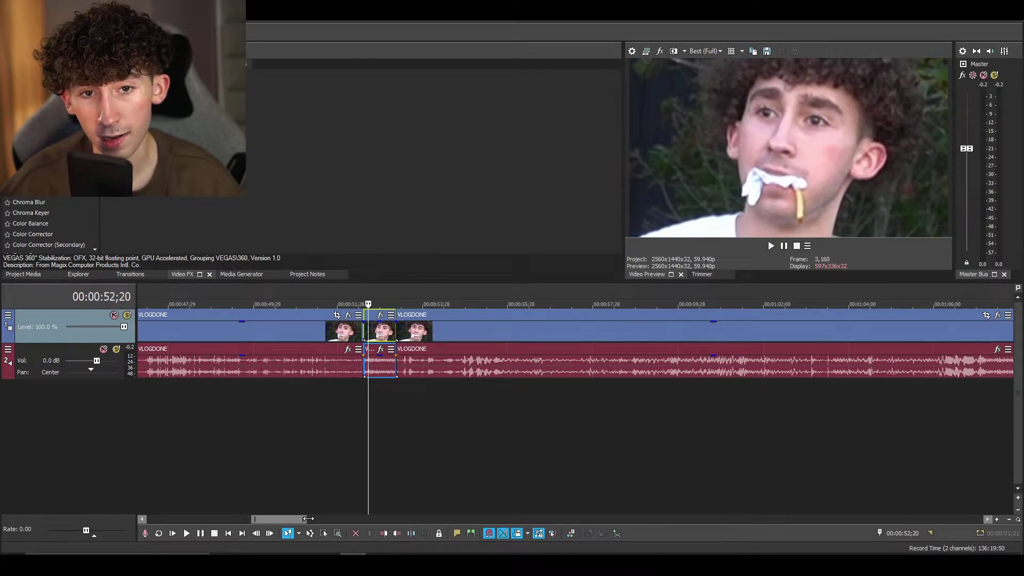
pyautogui.moveTo(308, 518); pyautogui.dragTo(280, 519)
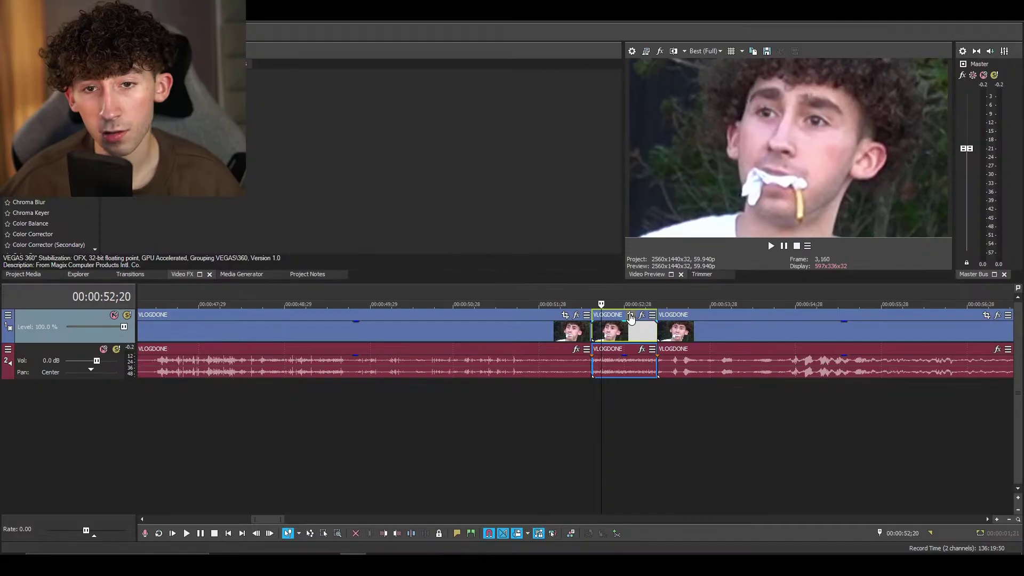
pyautogui.click(534, 216)
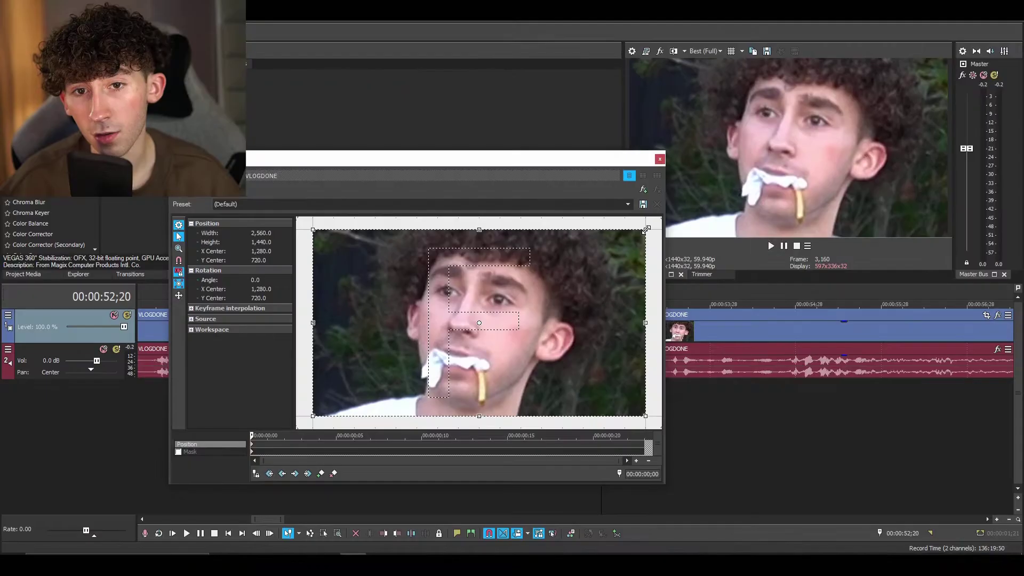
pyautogui.moveTo(647, 229); pyautogui.dragTo(568, 248)
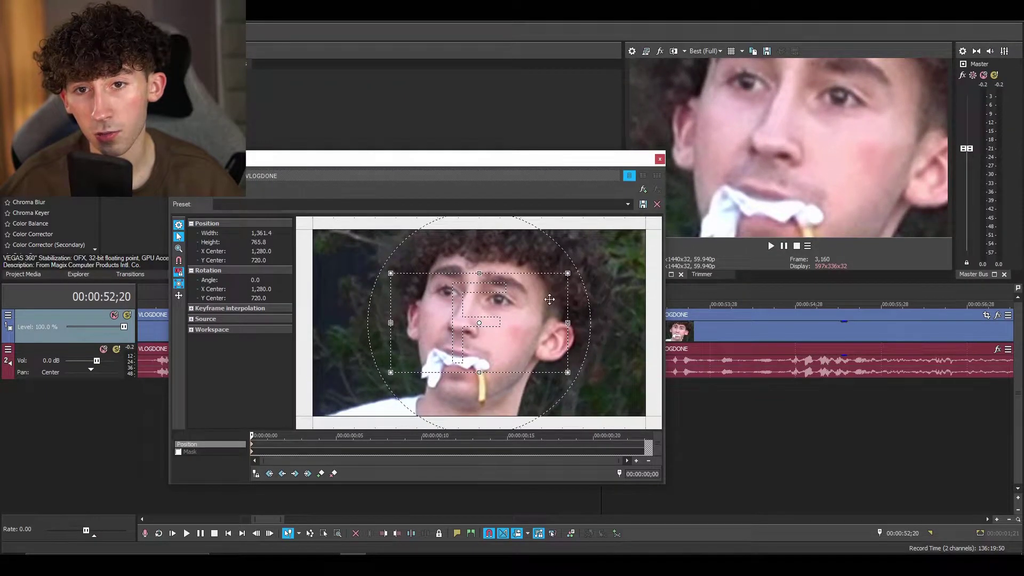
pyautogui.moveTo(543, 335); pyautogui.dragTo(528, 335)
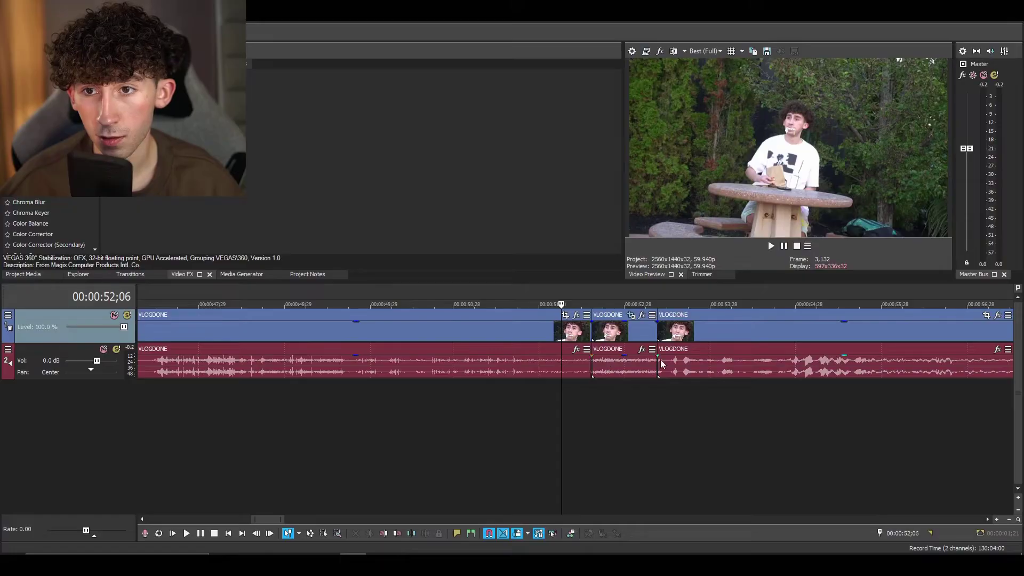
pyautogui.press('space')
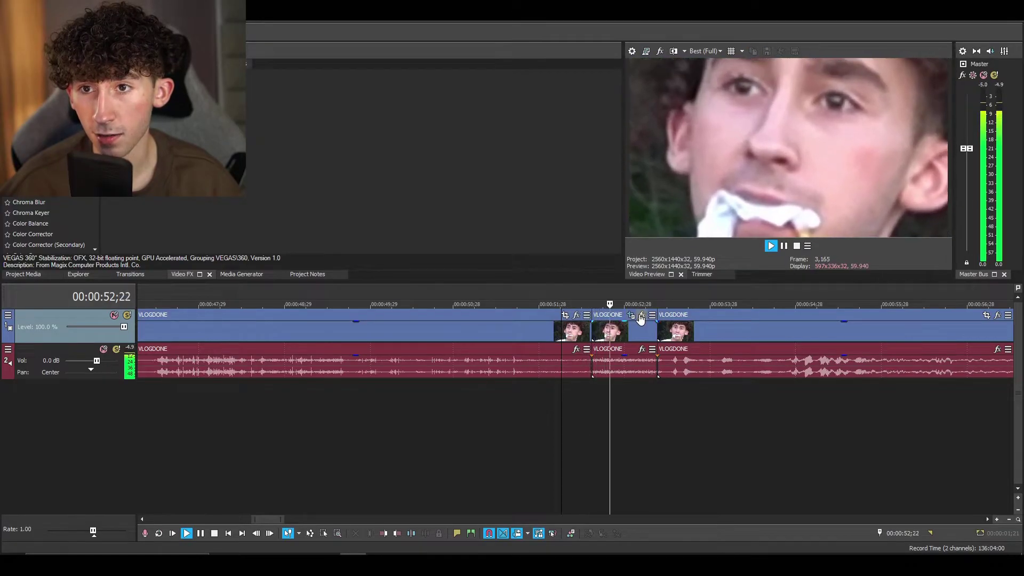
pyautogui.press('space')
# Step: Replay from 51;16, then return to the short clip's pan/crop keyframe at 00:00:00;04
pyautogui.click(505, 393)
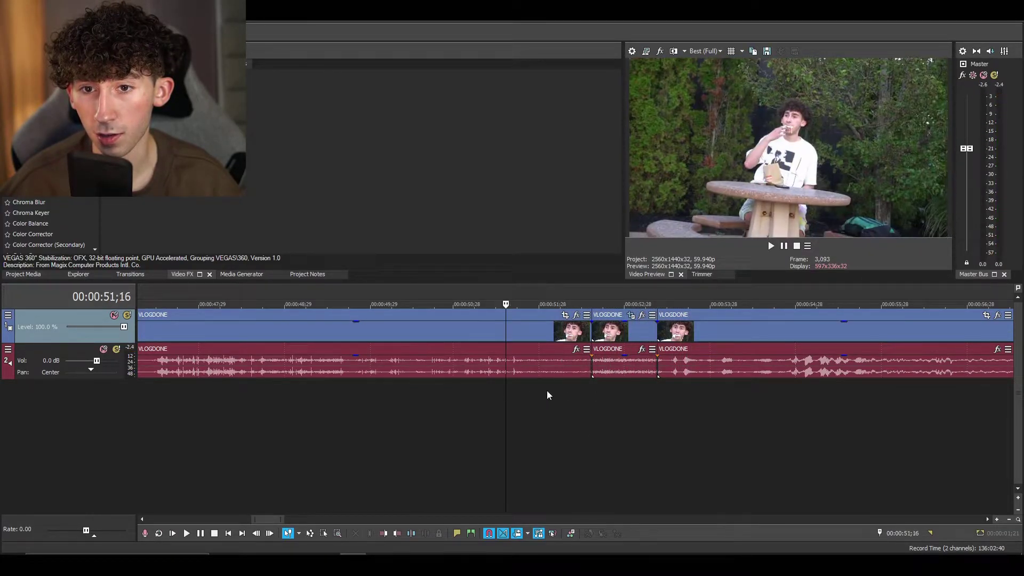
pyautogui.press('space')
pyautogui.press('space')
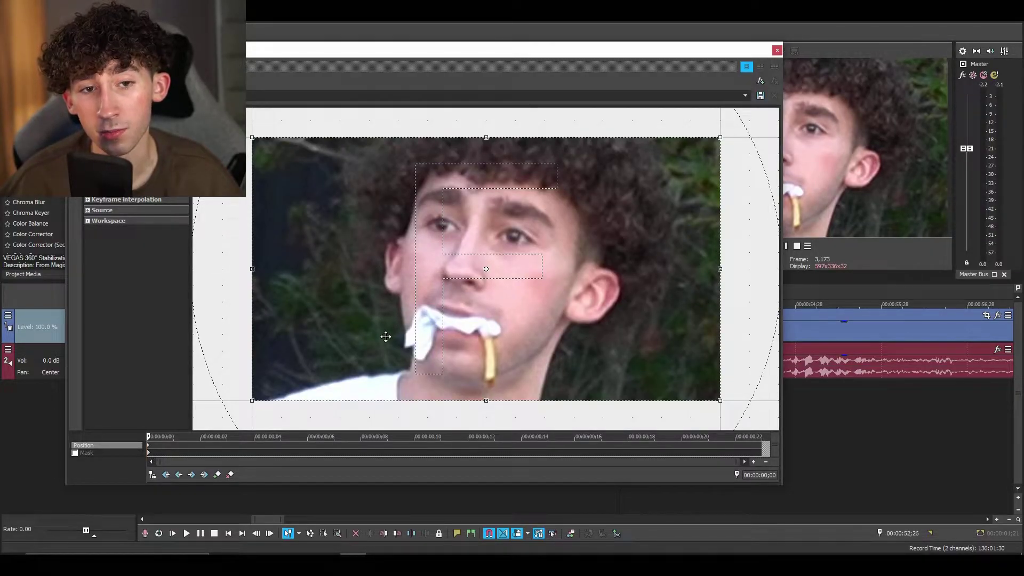
pyautogui.click(261, 446)
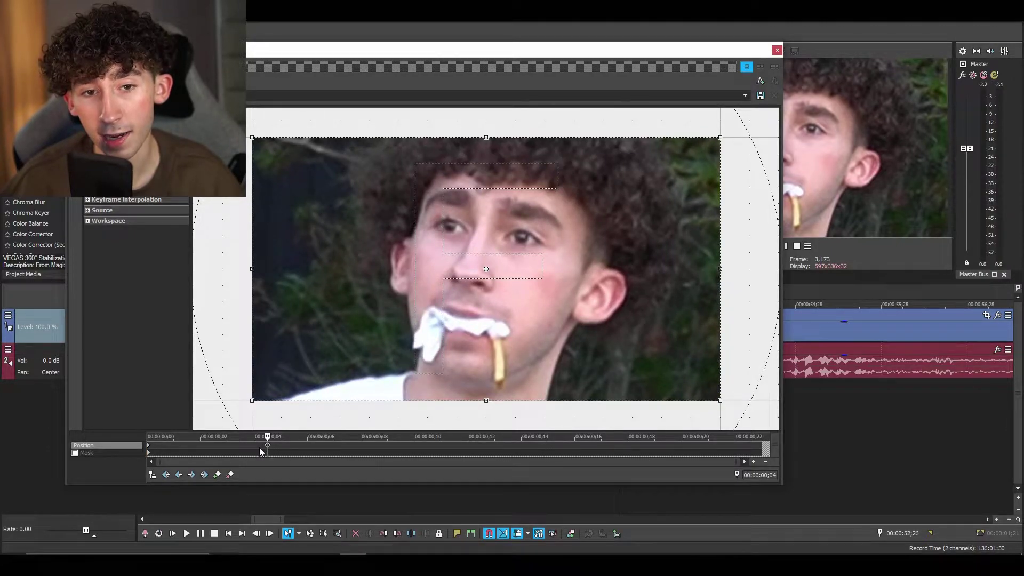
# Step: Tighten the crop on the face and move the end keyframe to the clip's end
pyautogui.moveTo(720, 267); pyautogui.dragTo(647, 269)
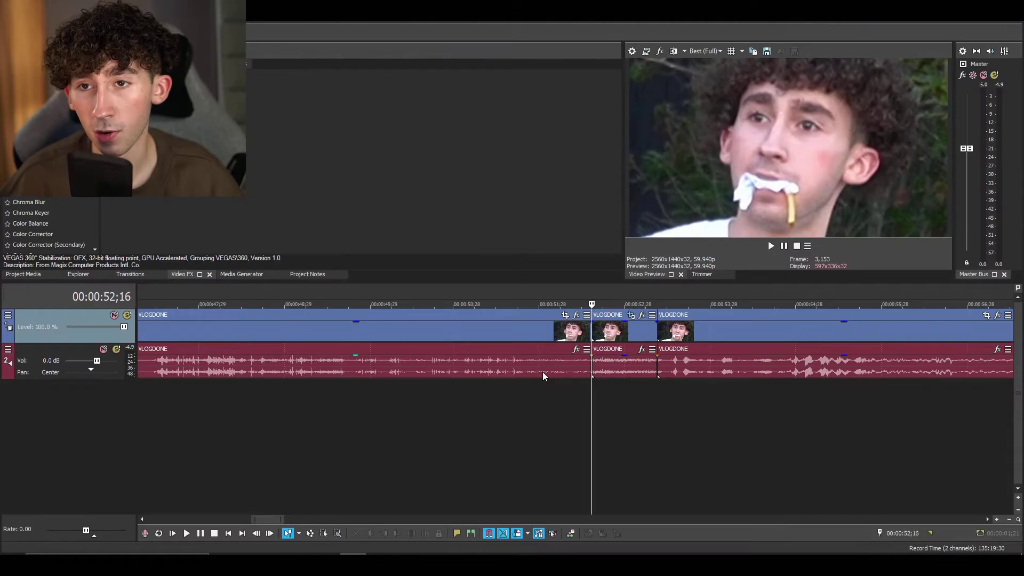
pyautogui.press('space')
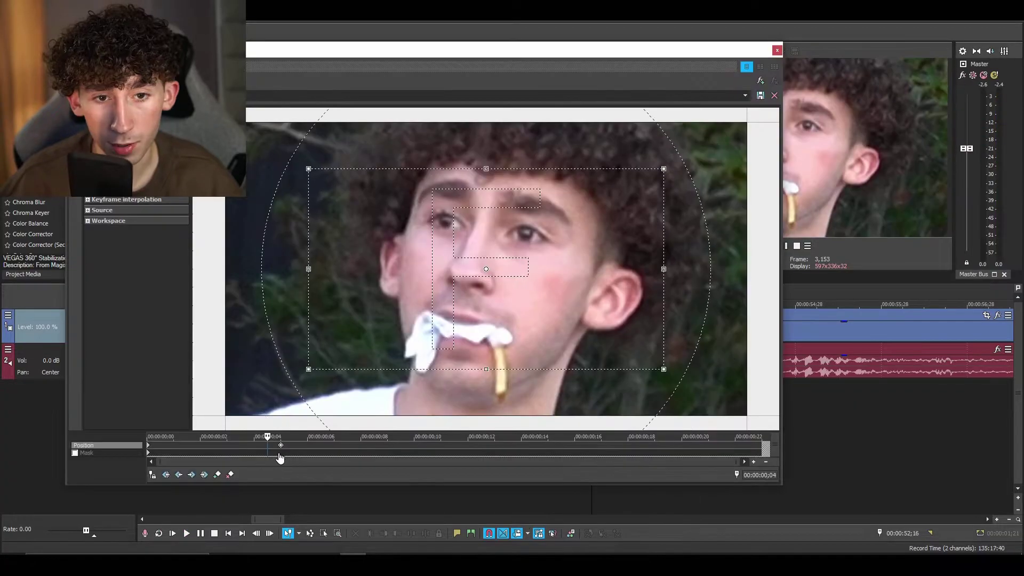
pyautogui.moveTo(716, 452); pyautogui.dragTo(758, 451)
pyautogui.click(764, 449)
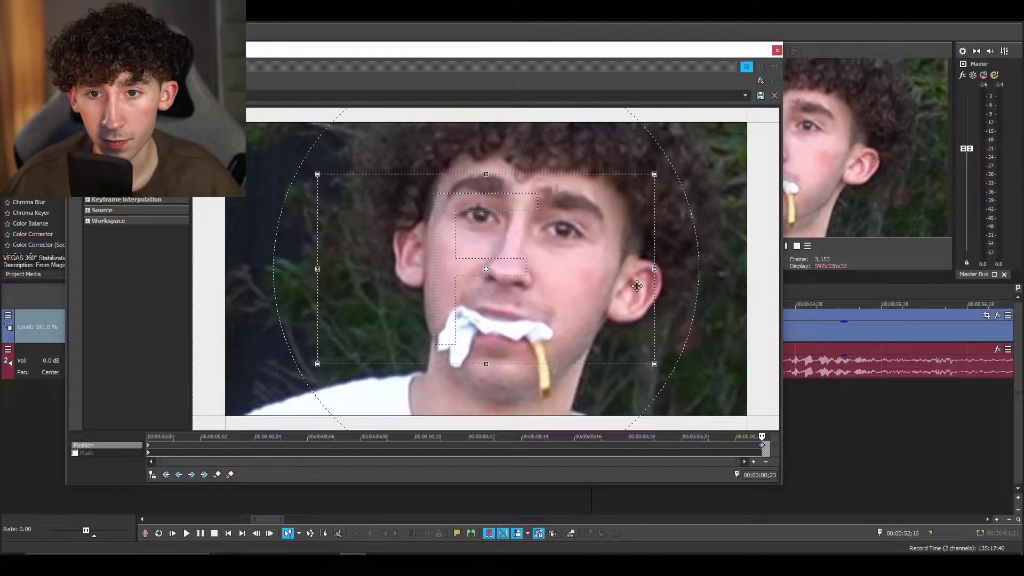
# Step: Widen the end keyframe's crop frame and shift it right, then close and play it
pyautogui.scroll(5, 636, 286)
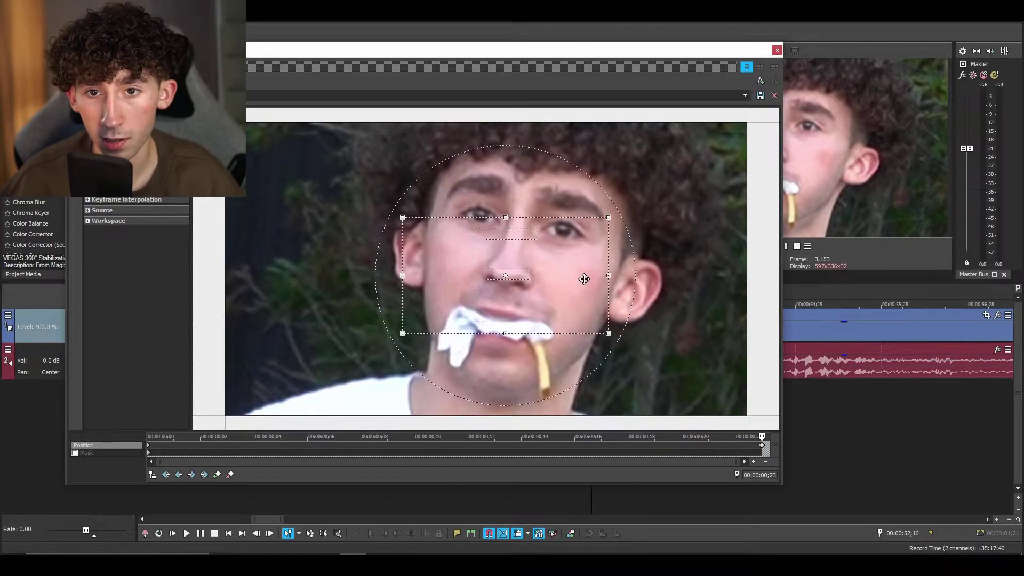
pyautogui.moveTo(583, 278); pyautogui.dragTo(636, 274)
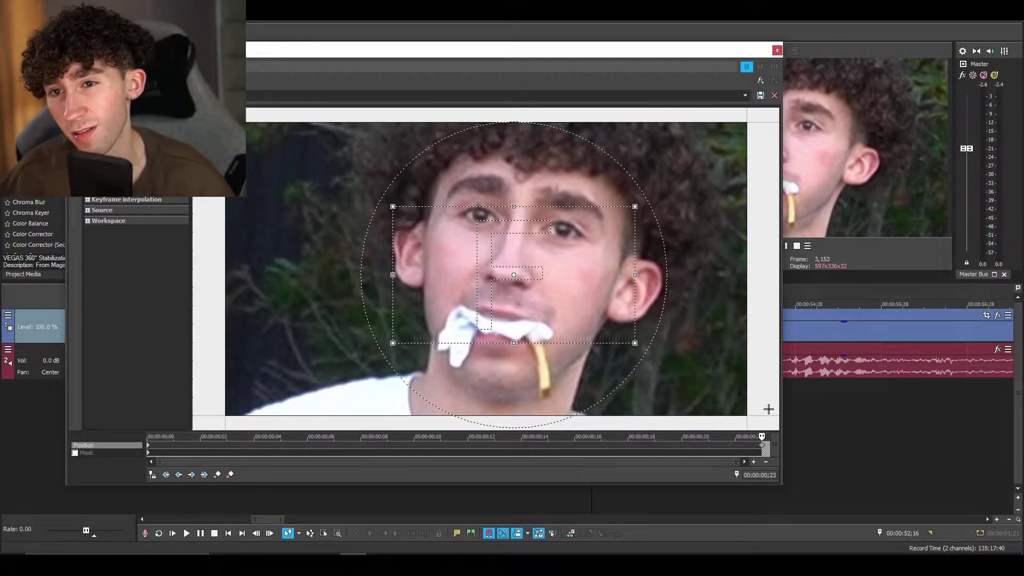
pyautogui.click(782, 383)
pyautogui.press('space')
pyautogui.press('space')
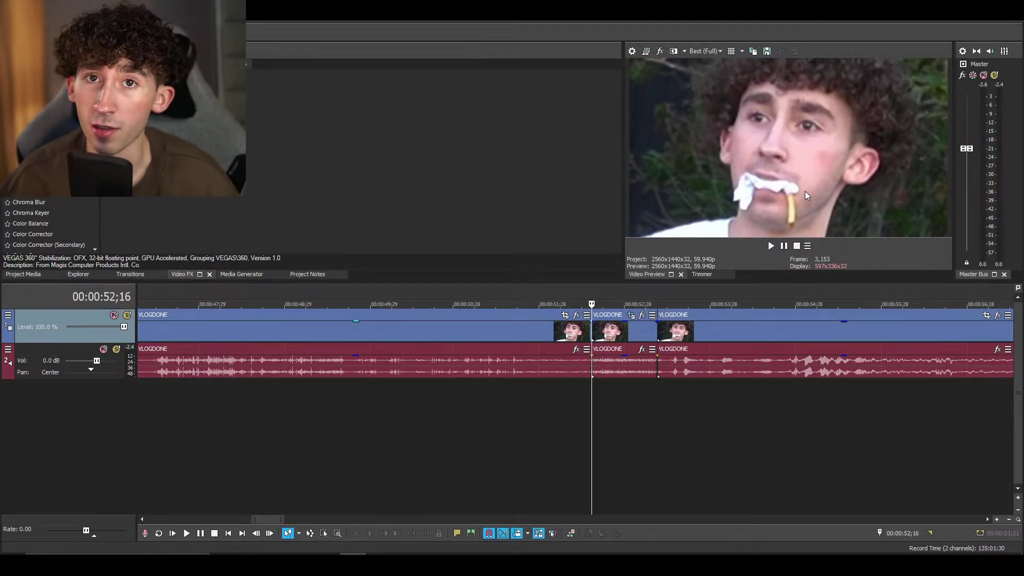
# Step: Replay the face close-up, reopen and close its pan/crop, and play it once more
pyautogui.press('space')
pyautogui.press('space')
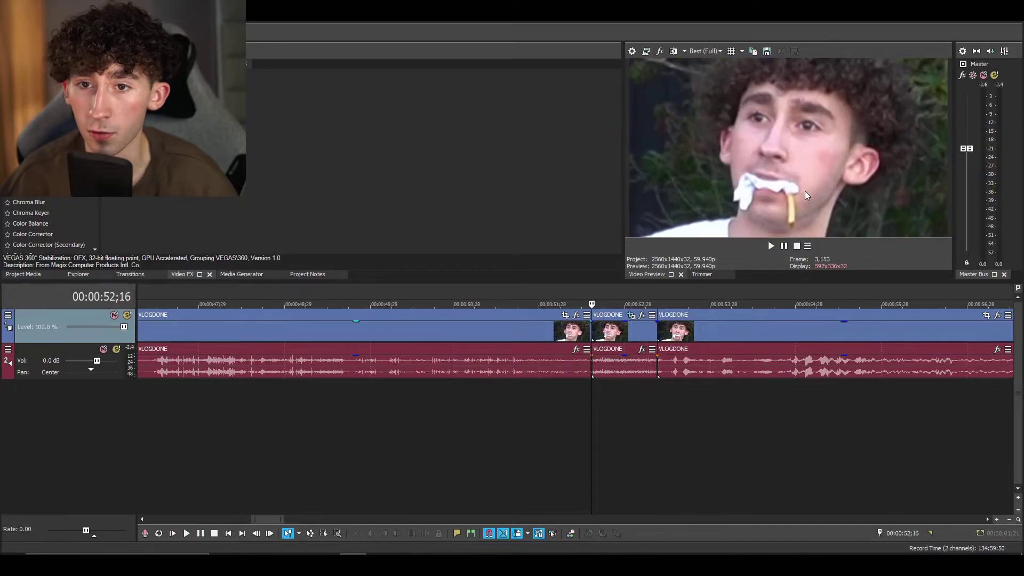
pyautogui.click(630, 314)
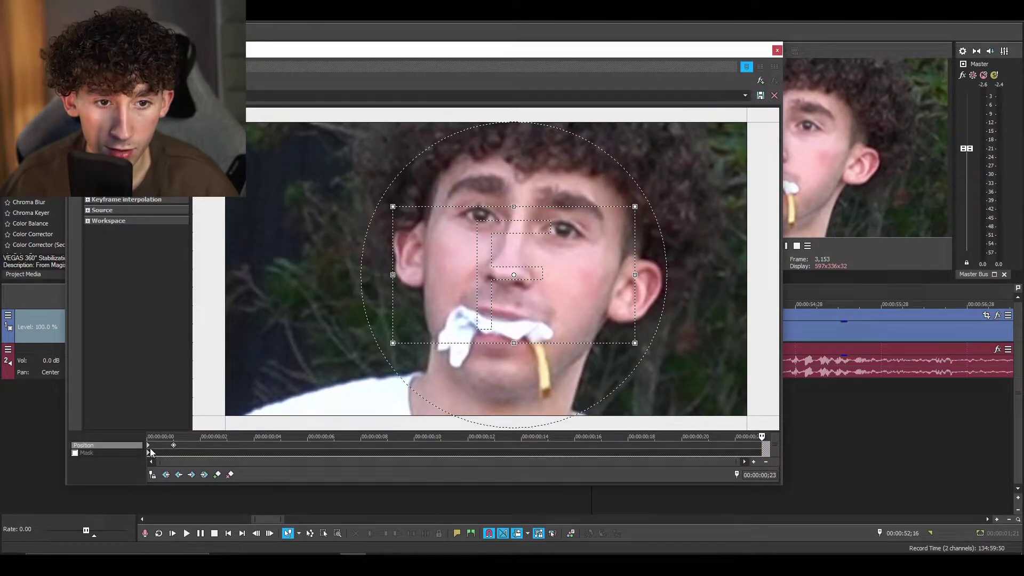
pyautogui.click(777, 50)
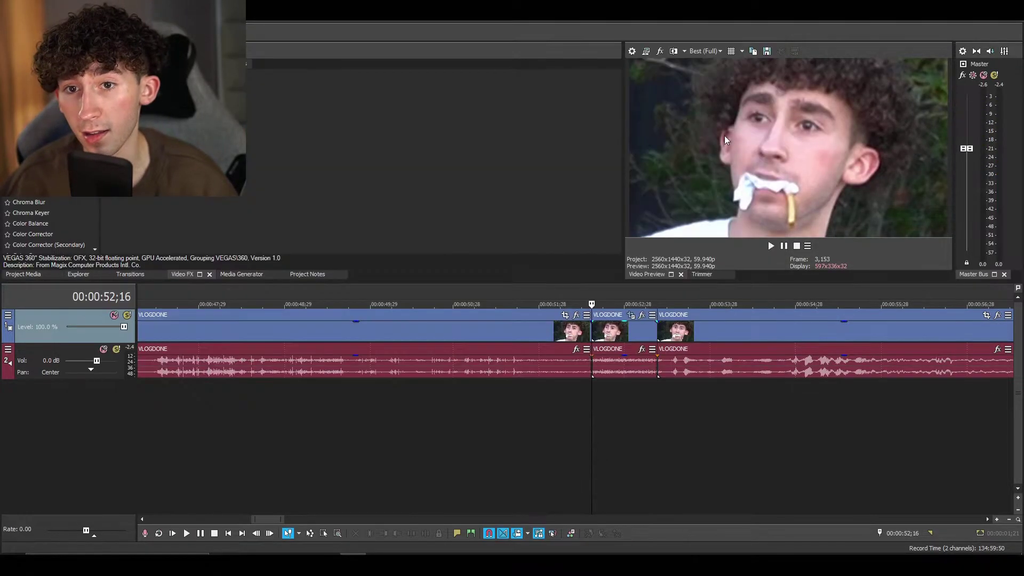
pyautogui.press('space')
pyautogui.press('space')
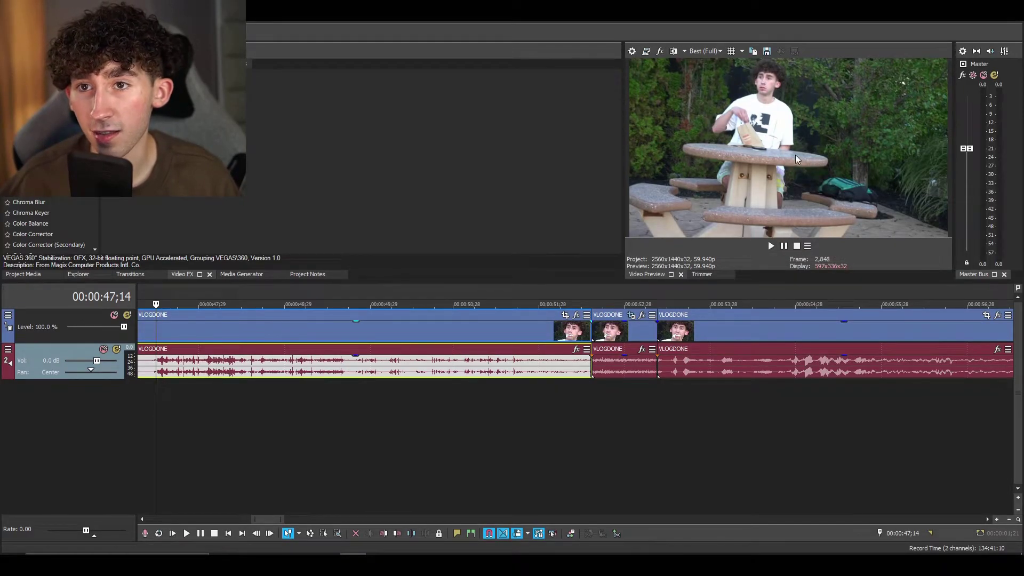
# Step: Split the VLOGDONE clip at 00:00:47;14 and select the short audio event at 52;15
pyautogui.press('space')
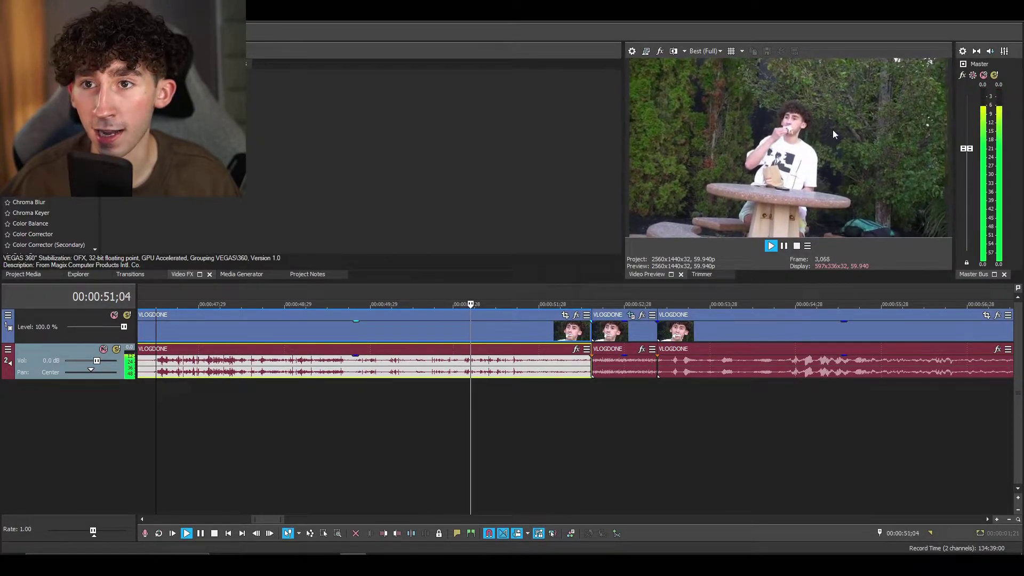
pyautogui.press('space')
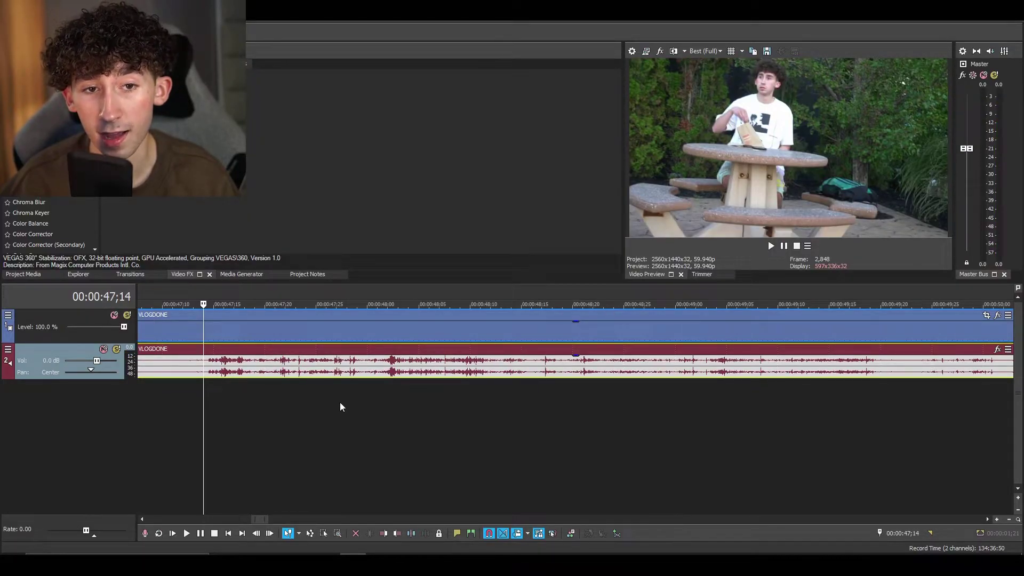
pyautogui.press('s')
pyautogui.scroll(-5, 604, 410)
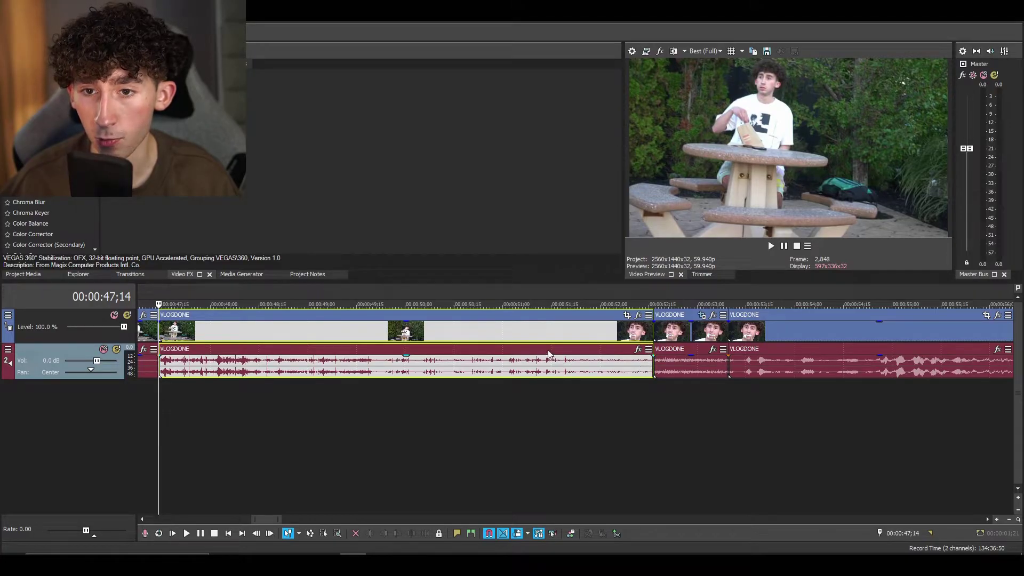
pyautogui.click(673, 367)
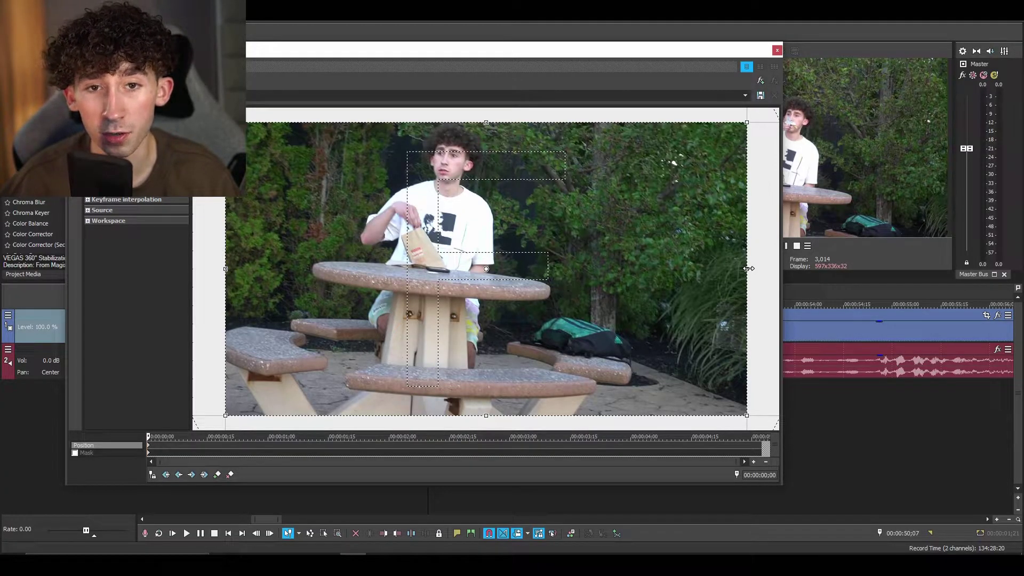
# Step: Zoom the crop onto the paper bag and shirt, keyframing it at 00;00, 00;12 and 00;06
pyautogui.moveTo(748, 269); pyautogui.dragTo(534, 278)
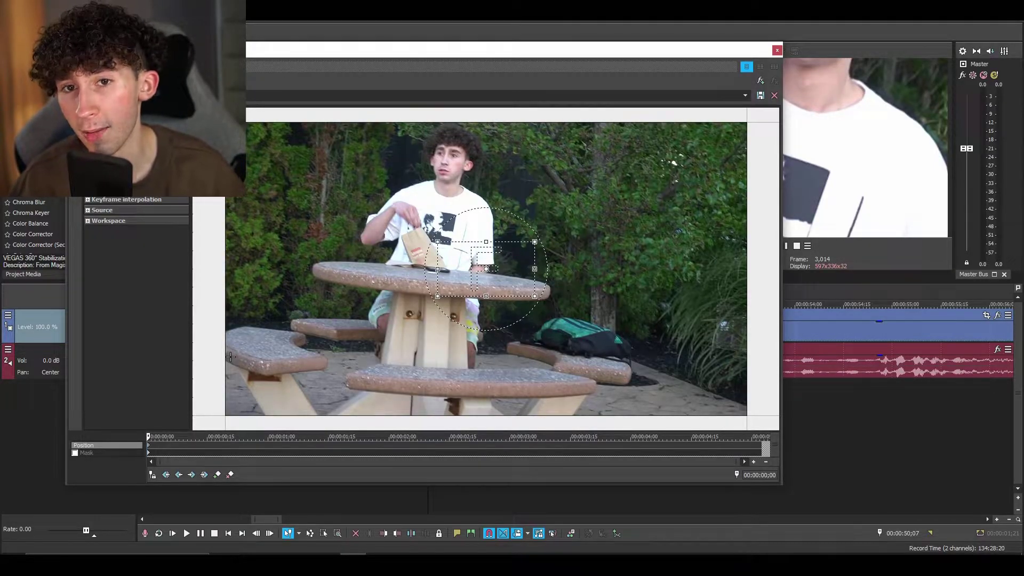
pyautogui.moveTo(230, 357); pyautogui.dragTo(203, 448)
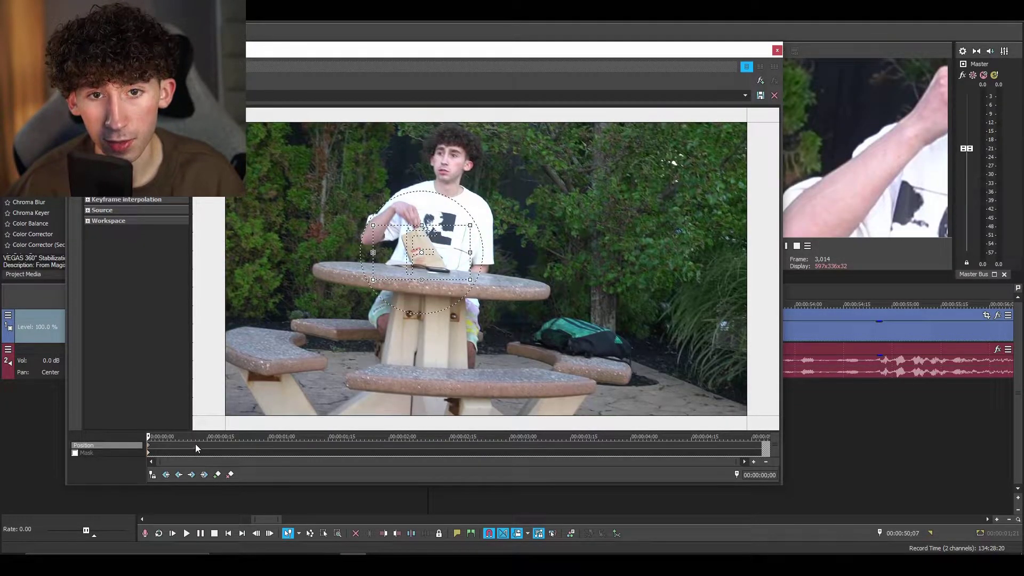
pyautogui.click(195, 447)
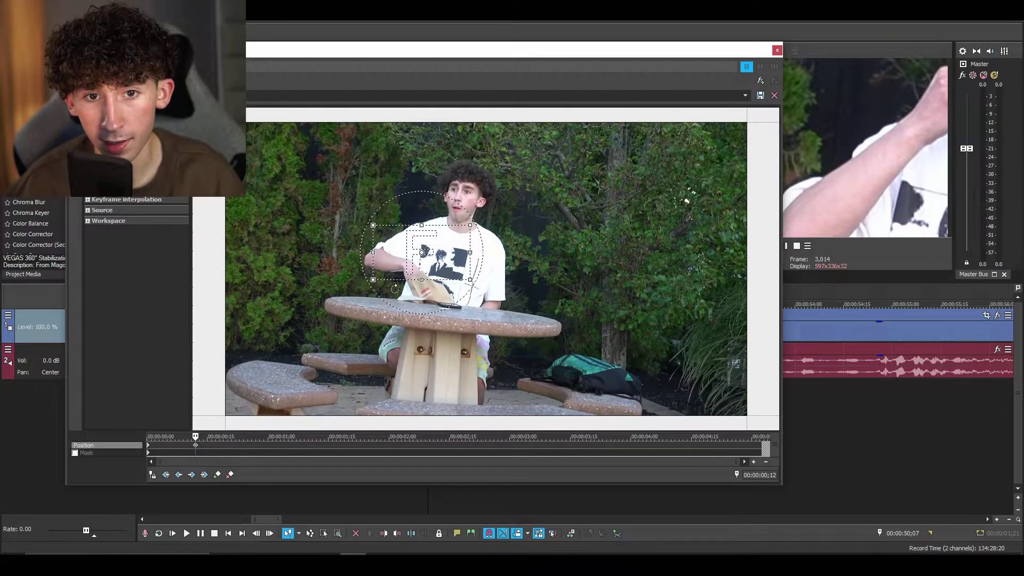
pyautogui.moveTo(422, 261); pyautogui.dragTo(426, 284)
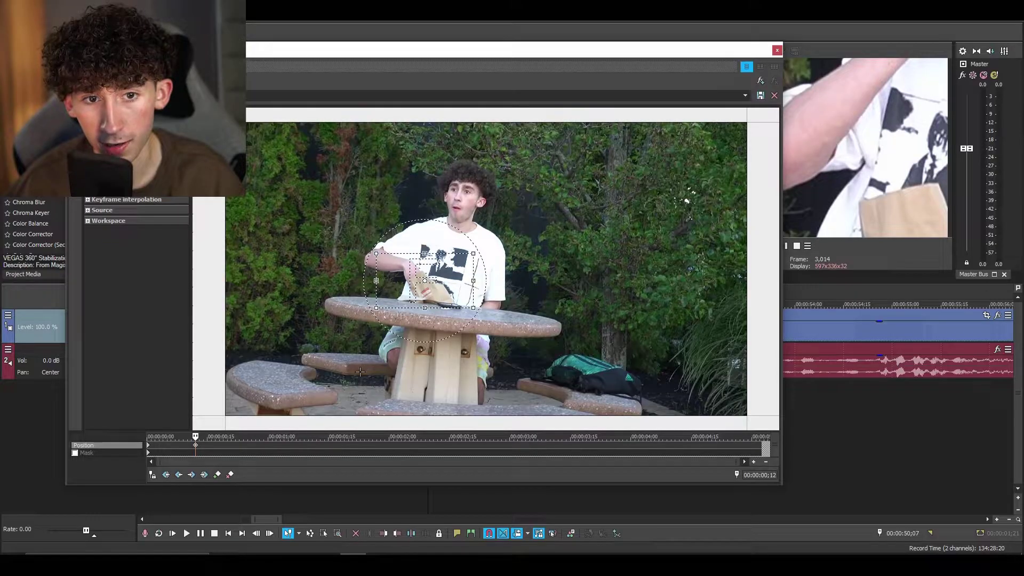
pyautogui.click(170, 446)
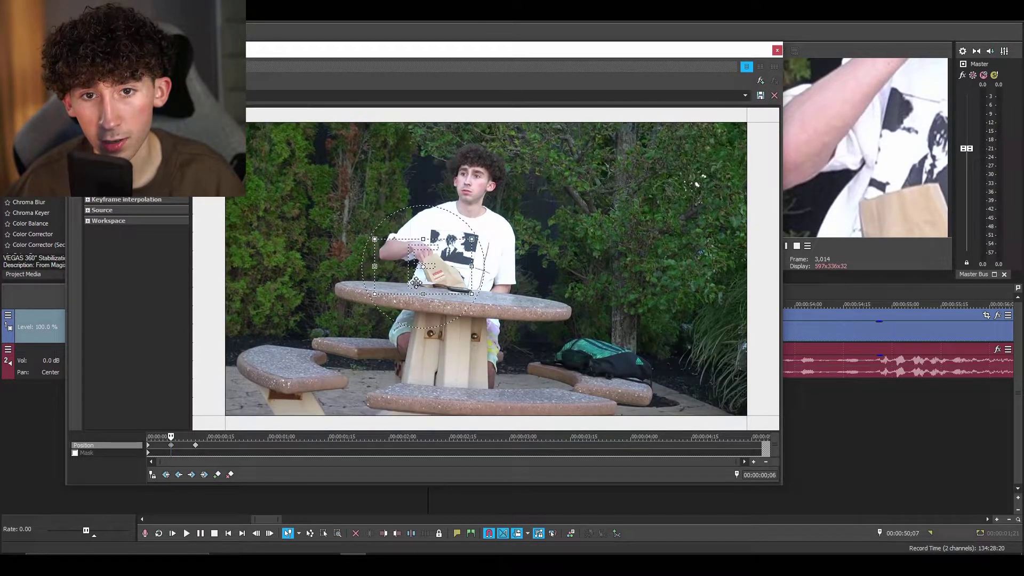
pyautogui.moveTo(421, 285); pyautogui.dragTo(443, 322)
# Step: Check the bag tracking at 00;21, 01;10, 02;00, 02;15, 02;10, 02;09 and 02;04
pyautogui.click(234, 444)
pyautogui.click(308, 446)
pyautogui.click(390, 445)
pyautogui.click(450, 449)
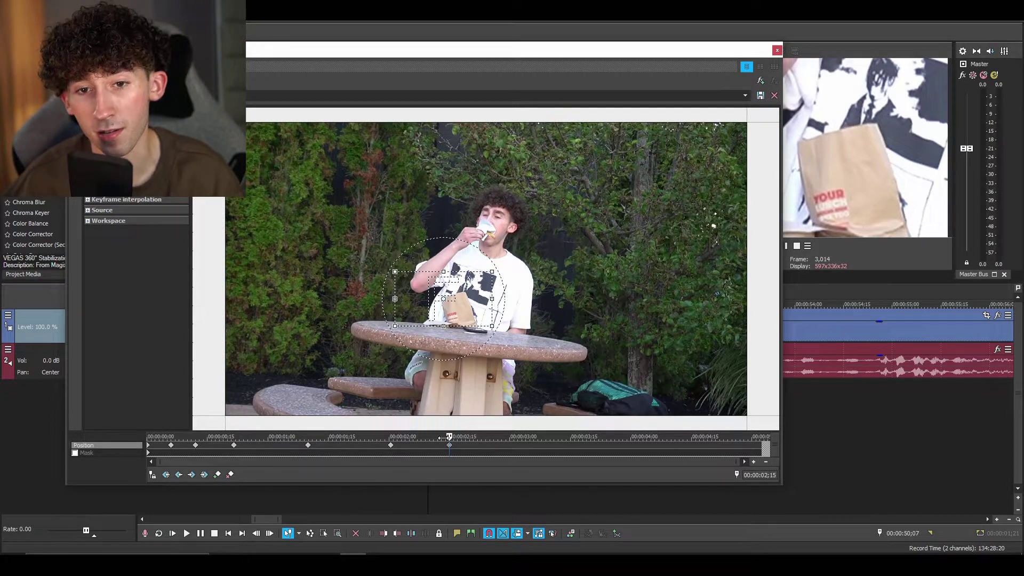
pyautogui.click(431, 448)
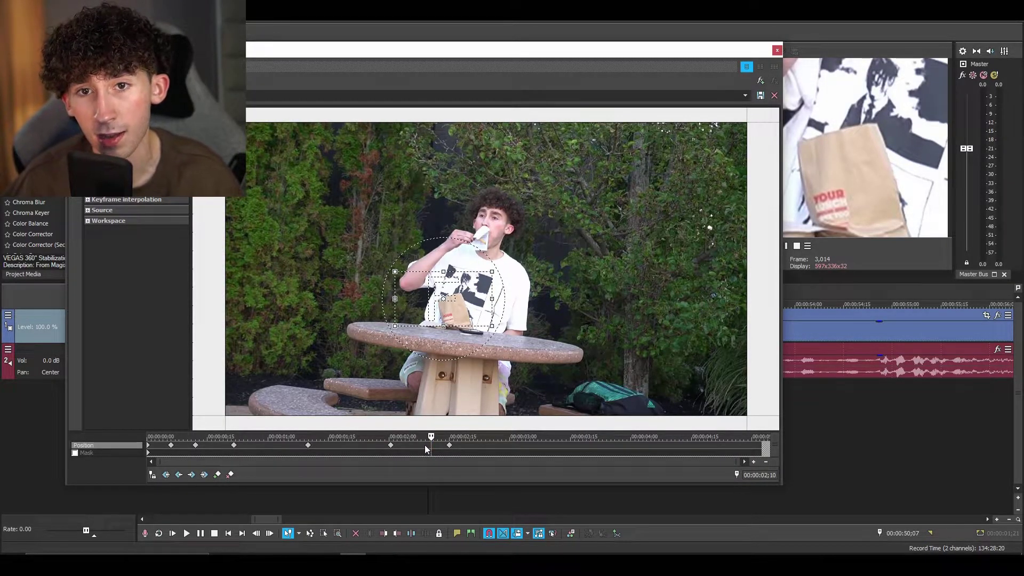
pyautogui.click(424, 446)
pyautogui.click(417, 446)
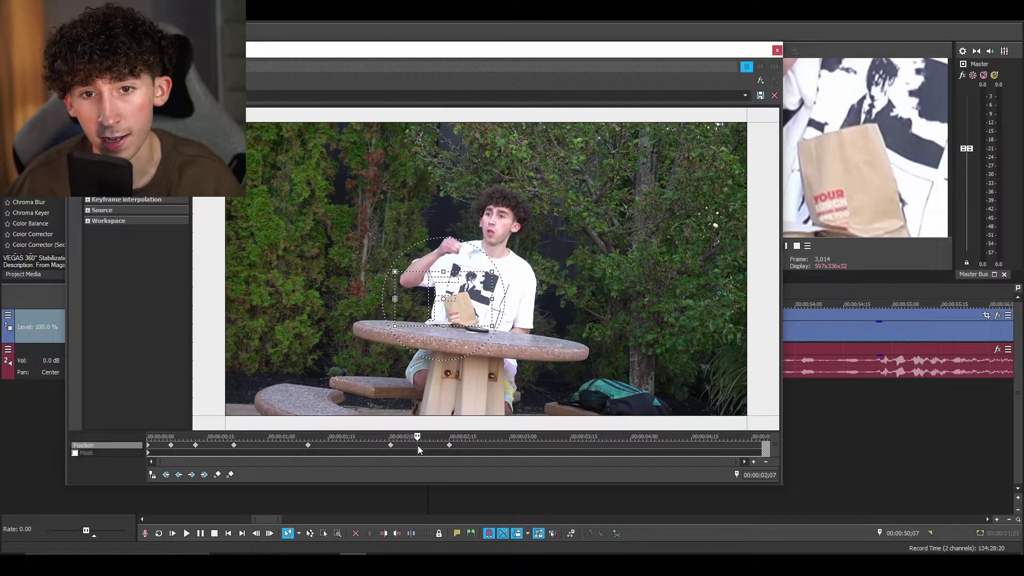
pyautogui.click(407, 445)
# Step: Raise the zoom frame at 02;04, adjust 02;09 and 02;06, then play the result
pyautogui.moveTo(447, 308); pyautogui.dragTo(446, 256)
pyautogui.click(424, 445)
pyautogui.click(415, 445)
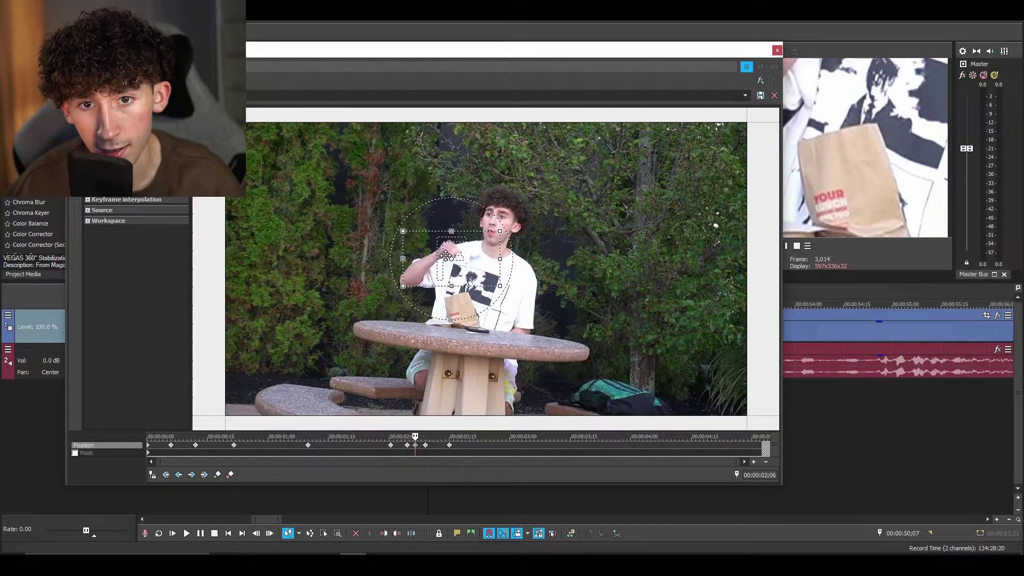
pyautogui.click(438, 446)
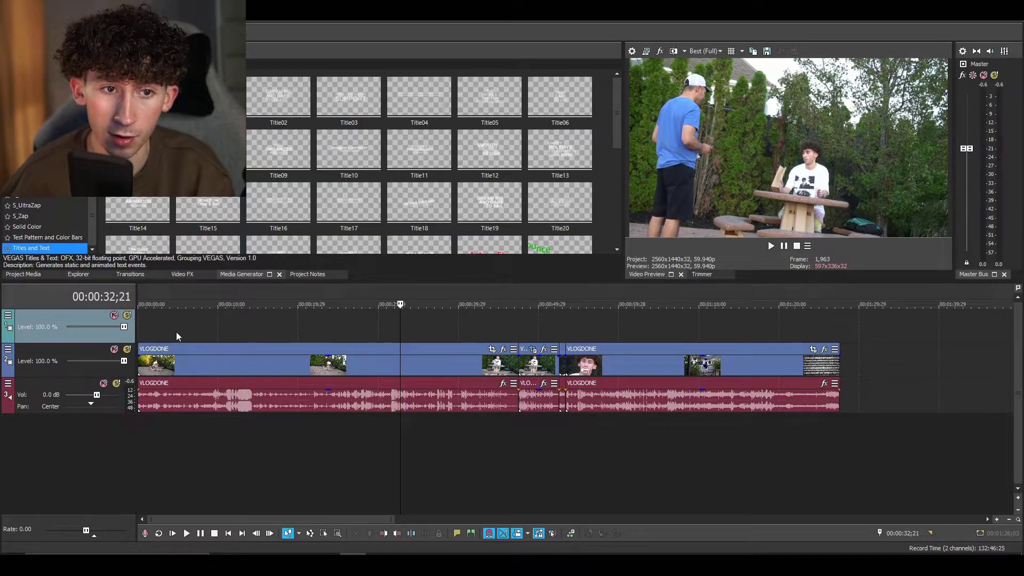
# Step: Delete the empty extra video track above the VLOGDONE video
pyautogui.press('Delete')
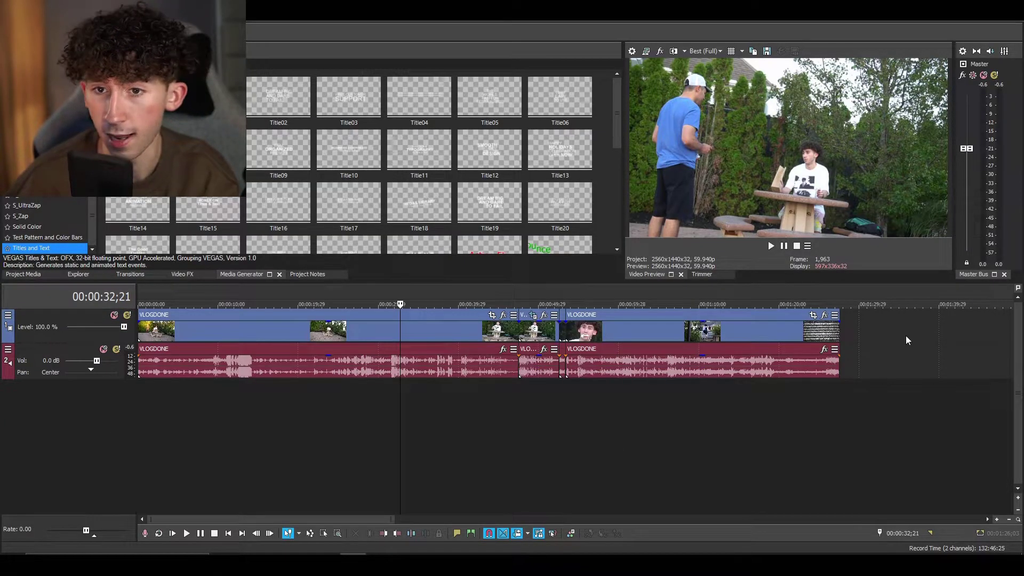
# Step: Add an empty top video track and drop the (Default) Titles & Text preset at about 00:00:47
pyautogui.rightClick(902, 328)
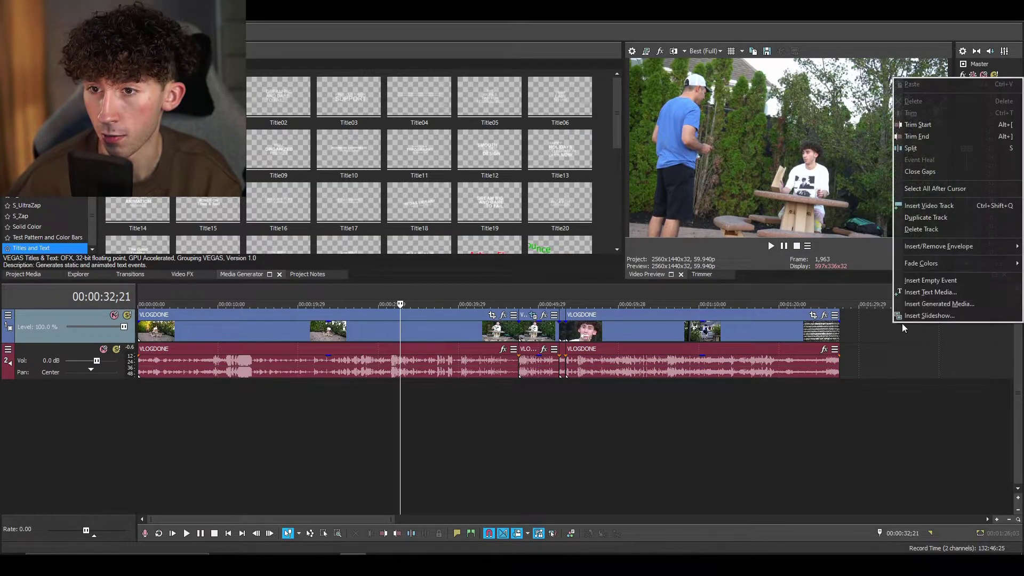
pyautogui.click(954, 206)
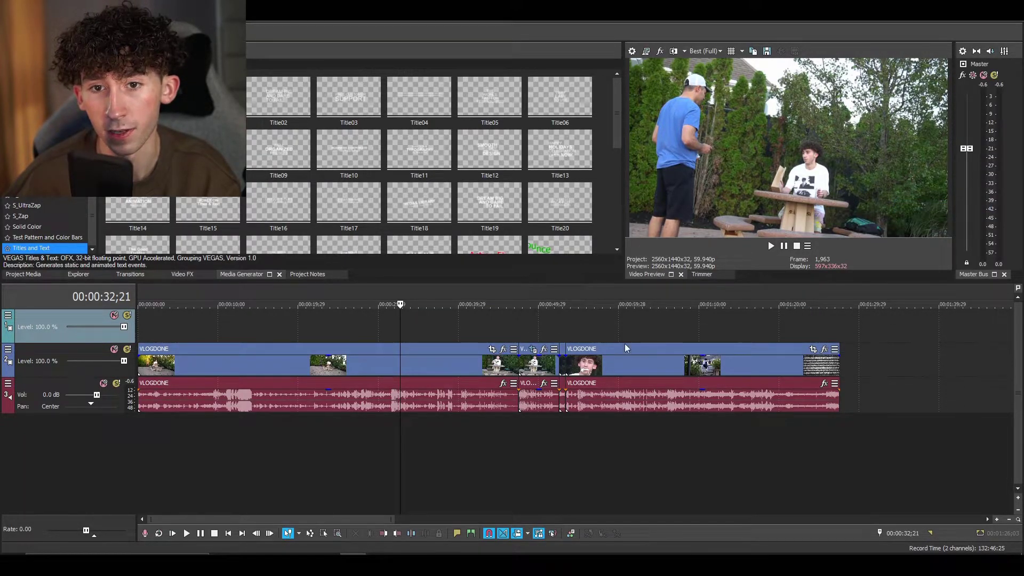
pyautogui.click(532, 330)
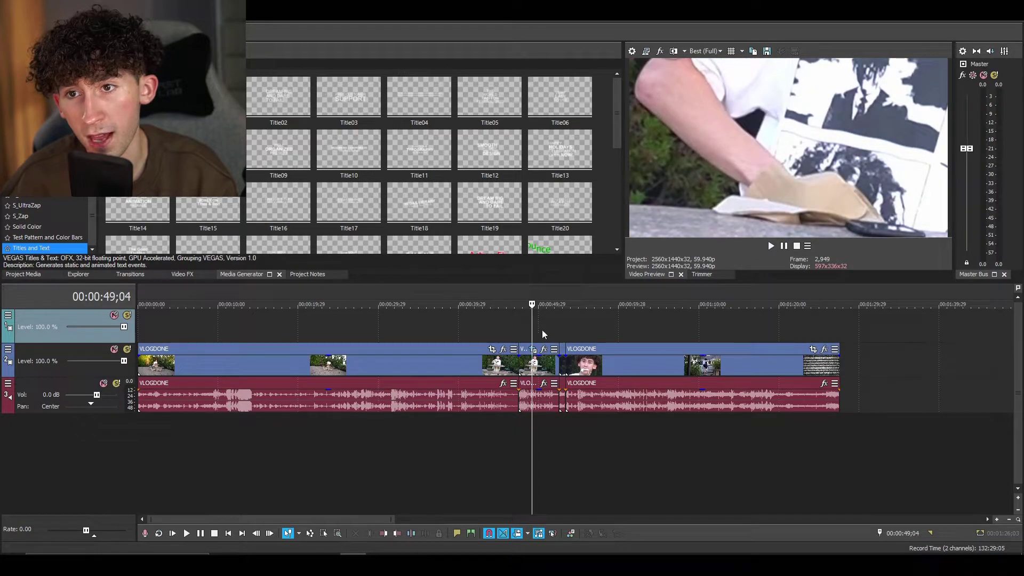
pyautogui.click(519, 329)
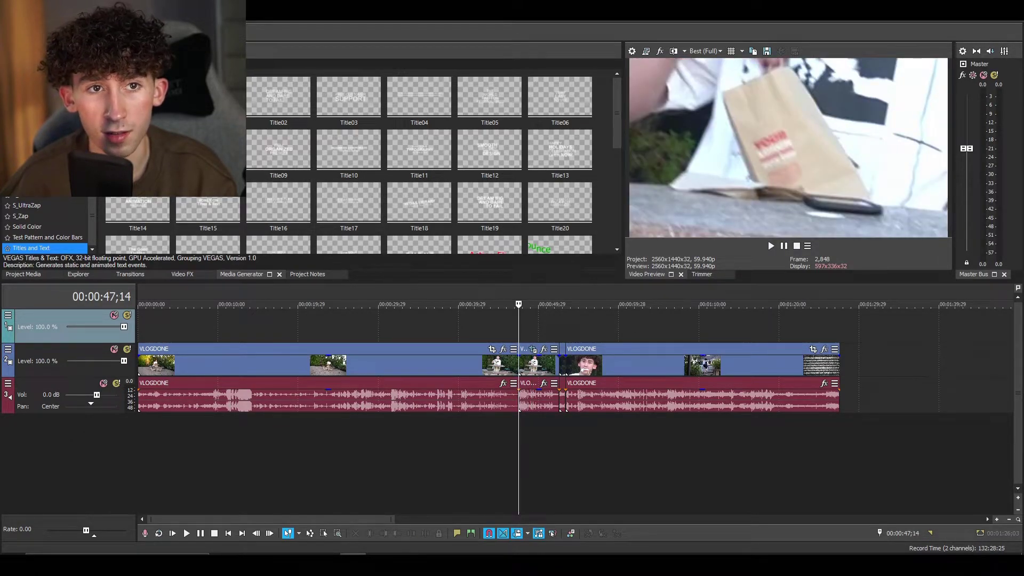
pyautogui.moveTo(138, 96); pyautogui.dragTo(492, 343)
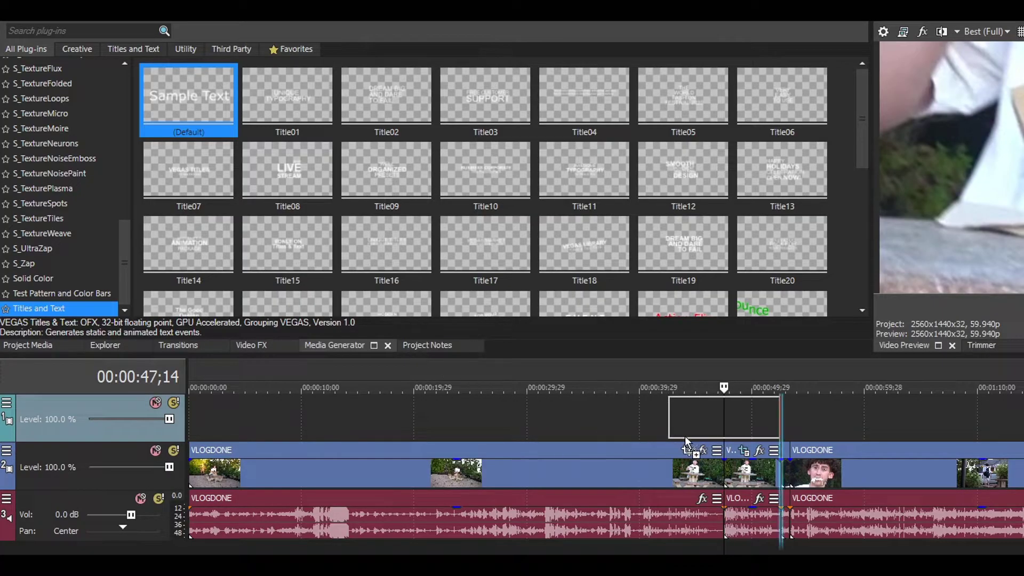
pyautogui.moveTo(686, 441); pyautogui.dragTo(744, 442)
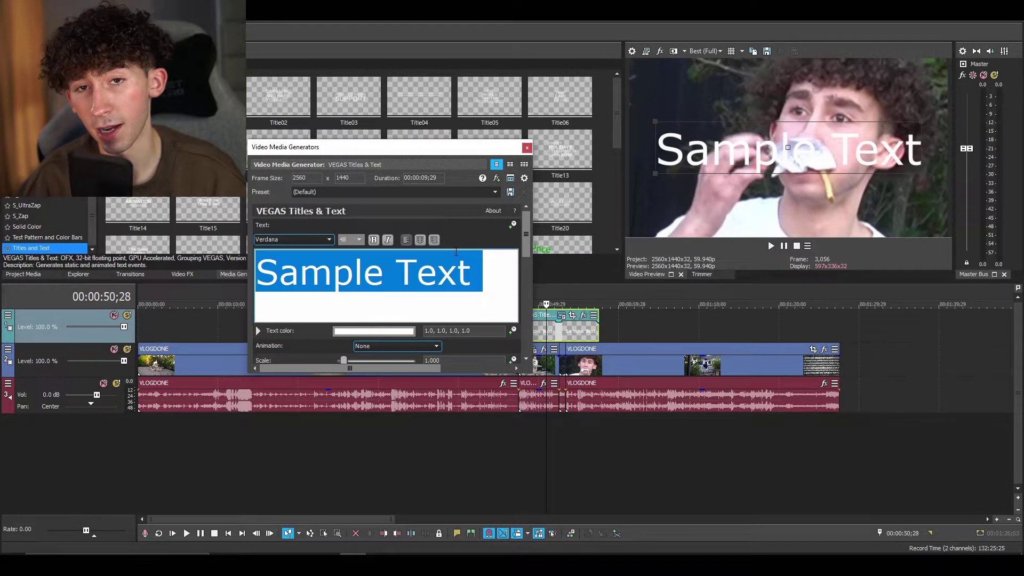
# Step: Change the title text to '*fry munch*' and scale it down to 0.810
pyautogui.write('*')
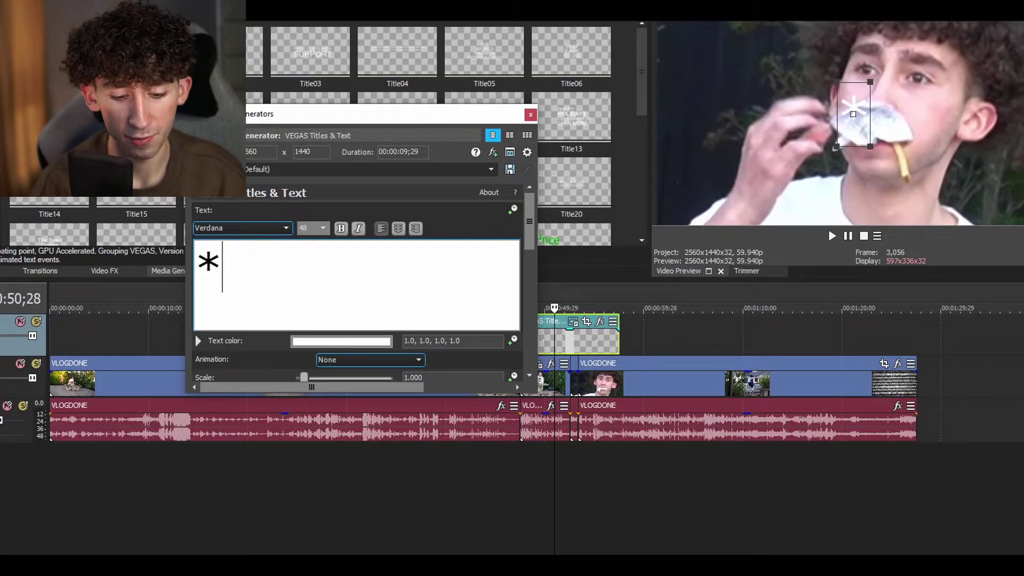
pyautogui.write('fry munch*')
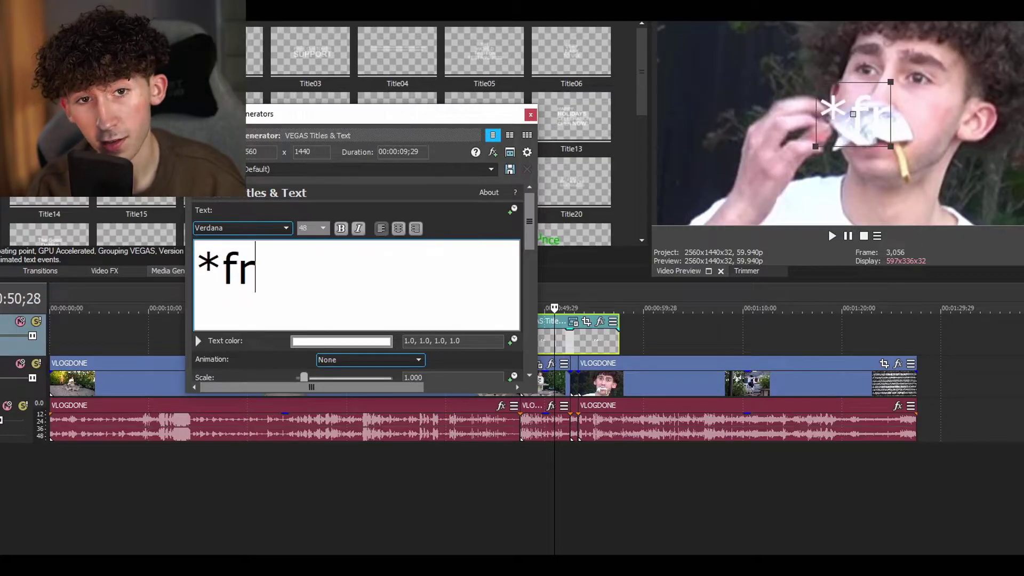
pyautogui.tripleClick(301, 242)
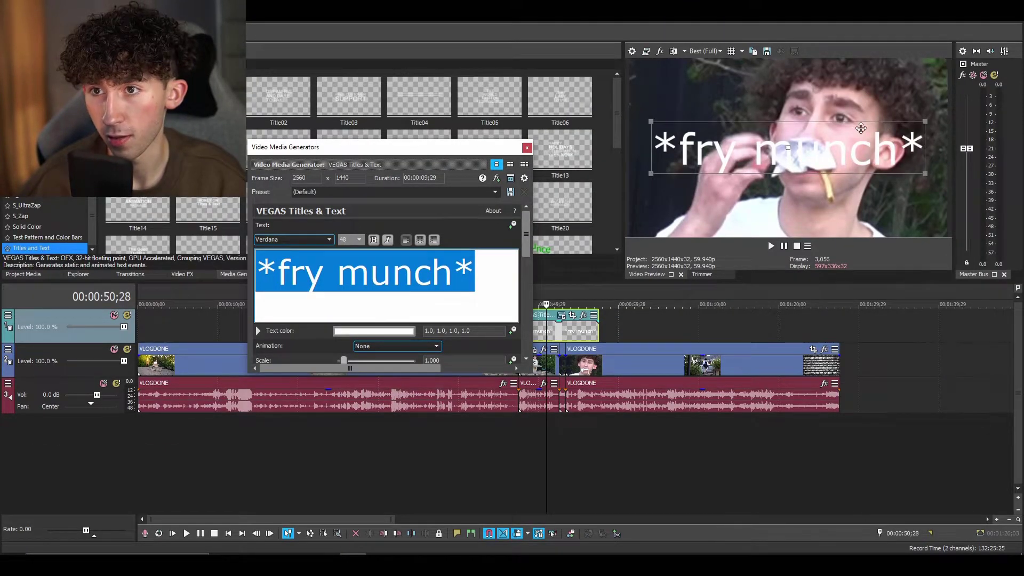
pyautogui.moveTo(923, 121); pyautogui.dragTo(899, 127)
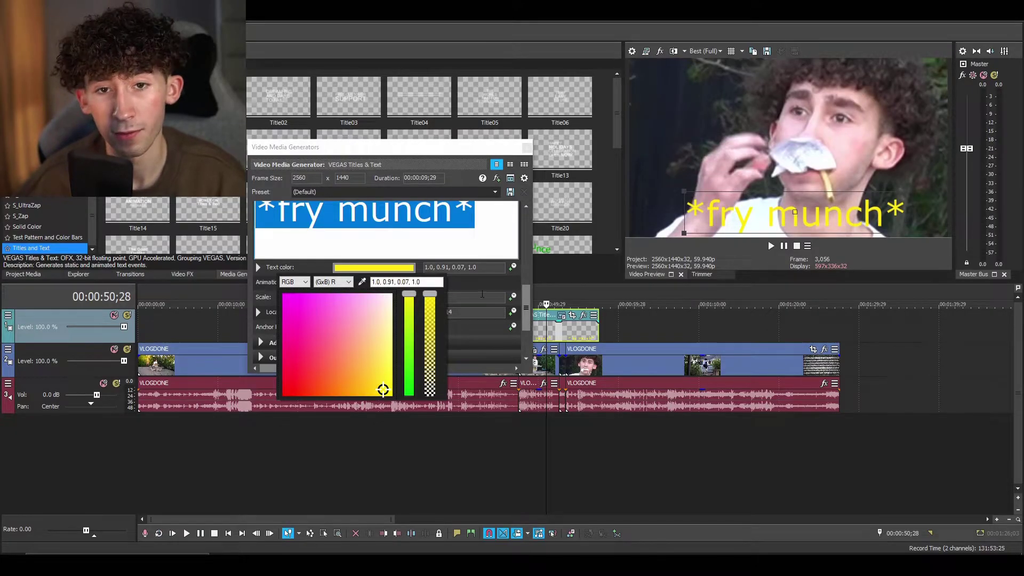
# Step: Give the title a black outline of width 15, close the generator, and play it back
pyautogui.scroll(-1, 494, 221)
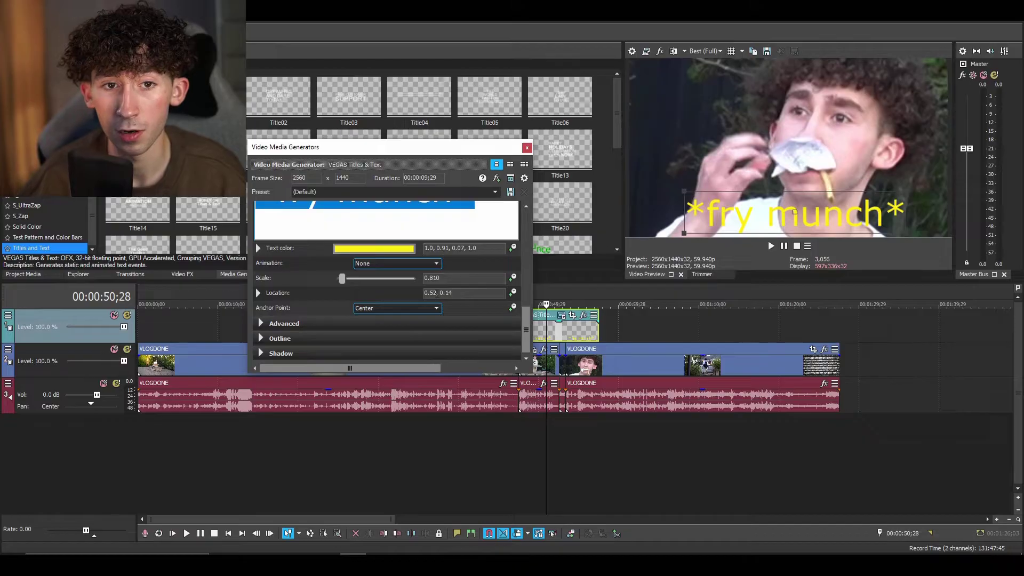
pyautogui.click(261, 338)
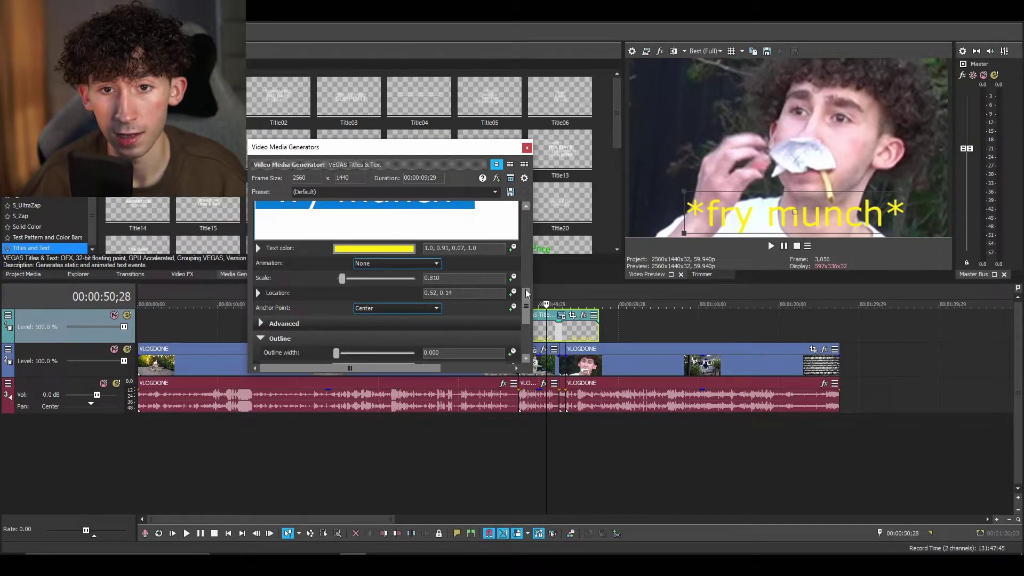
pyautogui.moveTo(527, 293); pyautogui.dragTo(531, 333)
pyautogui.moveTo(335, 327); pyautogui.dragTo(438, 327)
pyautogui.click(373, 337)
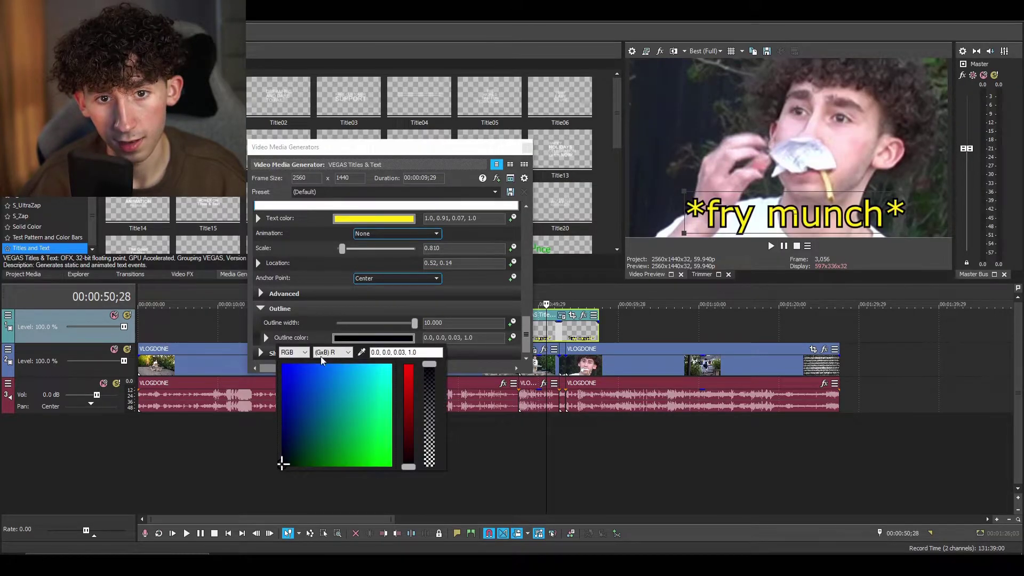
pyautogui.click(322, 328)
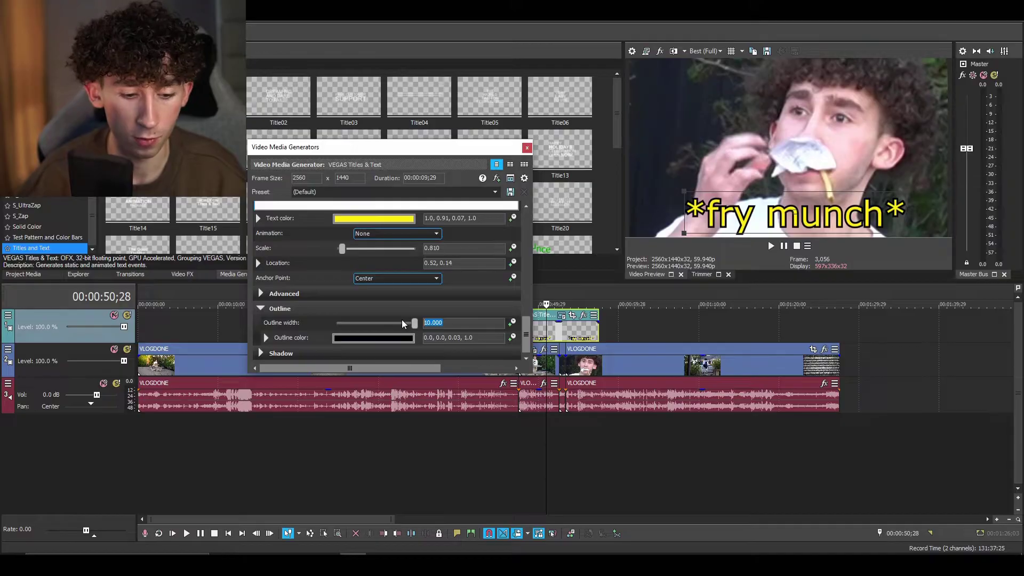
pyautogui.write('1')
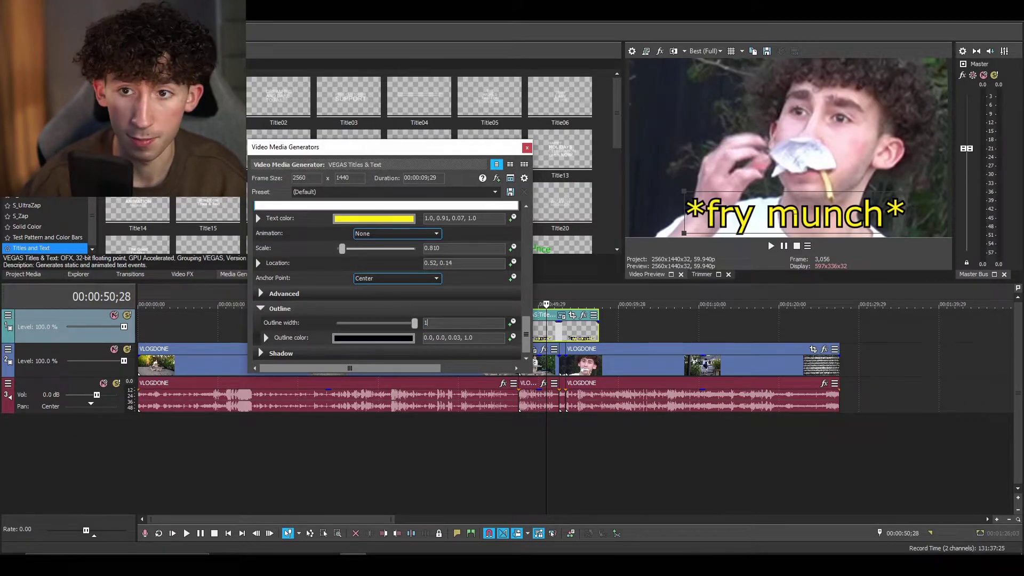
pyautogui.write('5')
pyautogui.click(527, 148)
pyautogui.press('space')
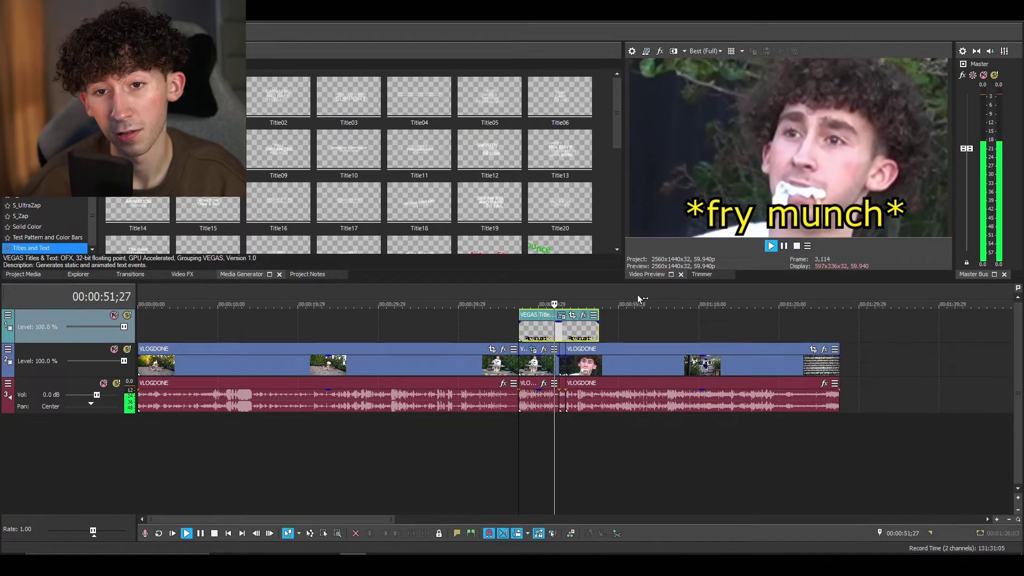
# Step: Stop playback and split the subtitle event at the shot change with S
pyautogui.press('space')
pyautogui.moveTo(598, 331); pyautogui.dragTo(609, 335)
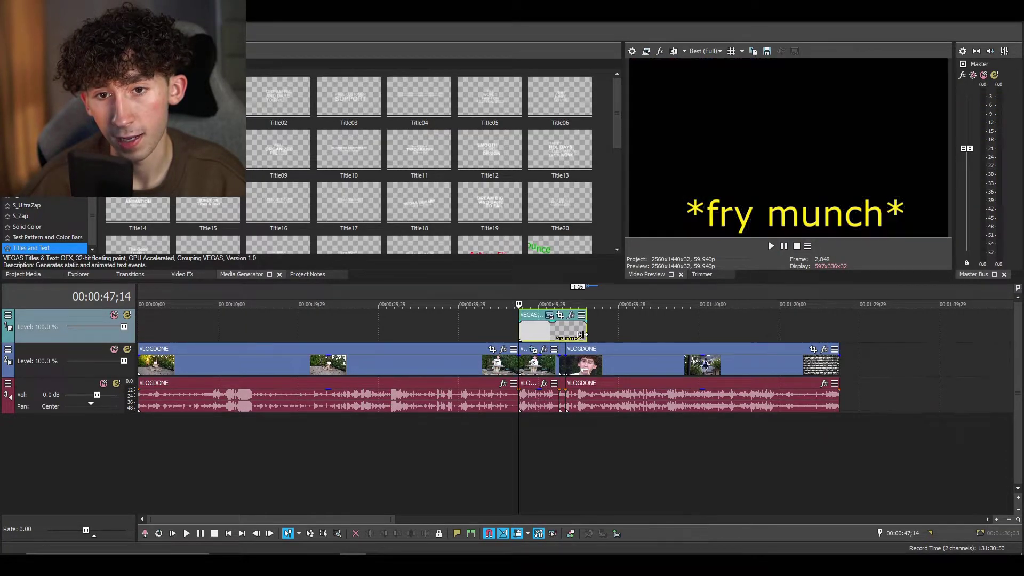
pyautogui.click(426, 222)
pyautogui.press('s')
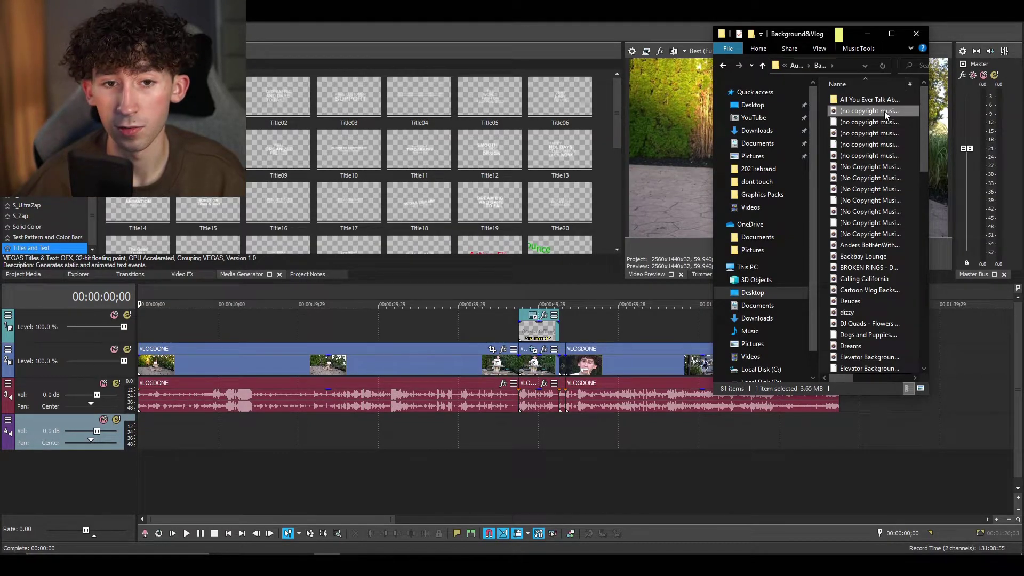
# Step: Place the lukrembo chill vlog MP3 on audio track 4 and lower its volume to -11.6 dB
pyautogui.moveTo(884, 111); pyautogui.dragTo(133, 443)
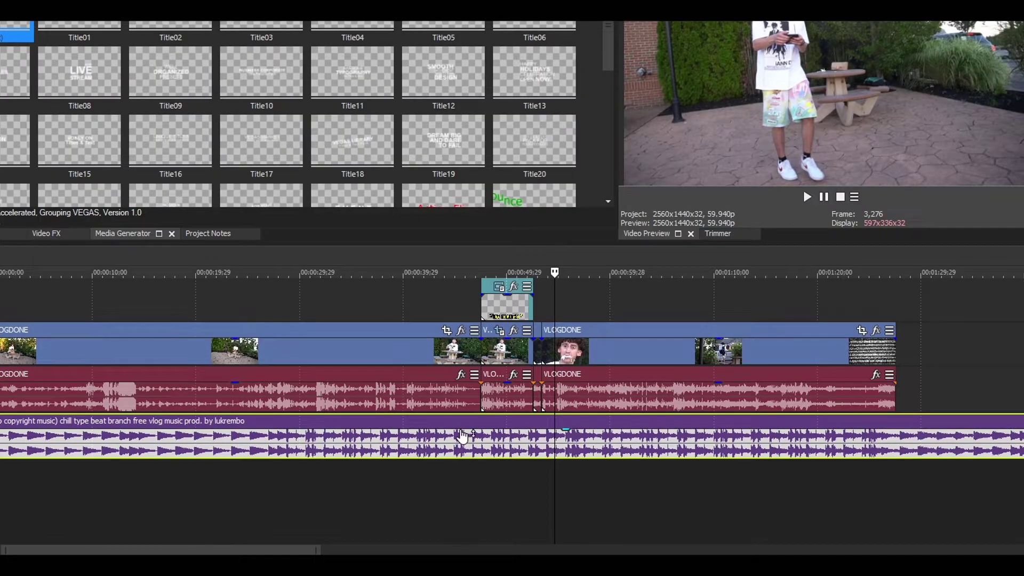
pyautogui.moveTo(462, 434); pyautogui.dragTo(468, 459)
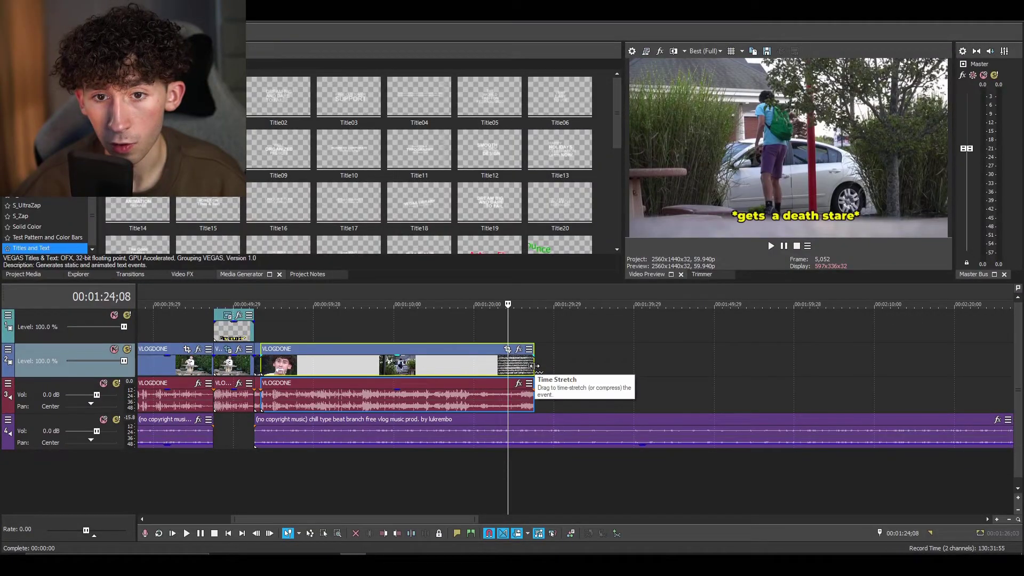
# Step: Ctrl+drag the final VLOGDONE event's right edge inward until it plays at 282.4%
pyautogui.moveTo(436, 286); pyautogui.dragTo(655, 292)
pyautogui.moveTo(618, 369); pyautogui.dragTo(863, 367)
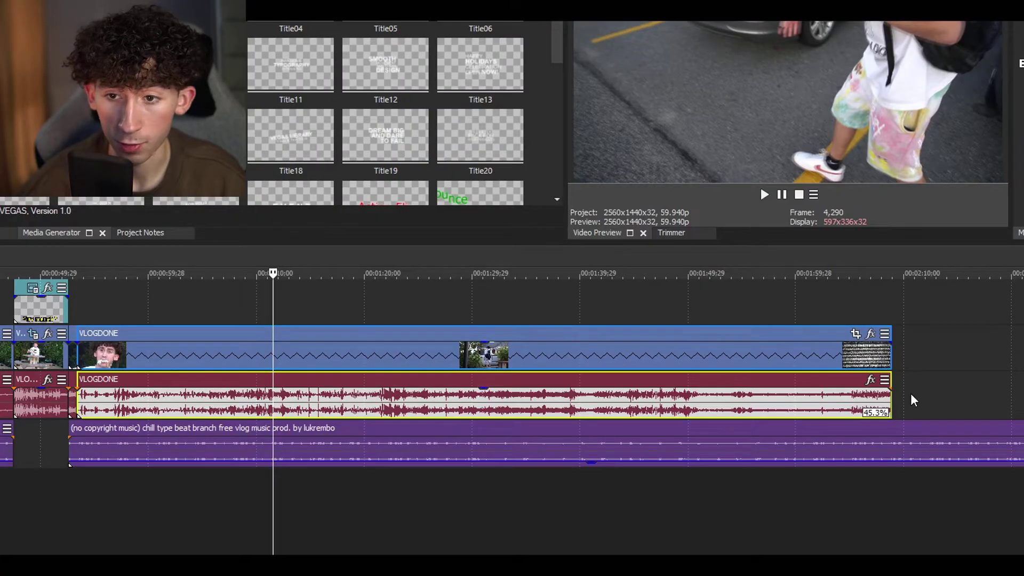
pyautogui.moveTo(891, 401); pyautogui.dragTo(208, 404)
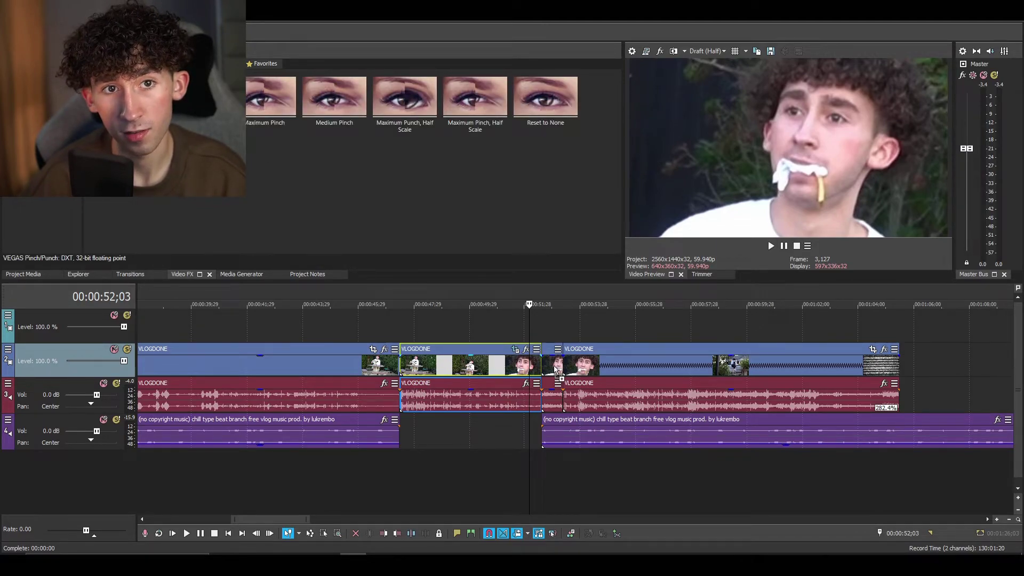
# Step: Apply a VEGAS Spherize preset to the eating clip and adjust the face warp
pyautogui.moveTo(556, 370); pyautogui.dragTo(520, 367)
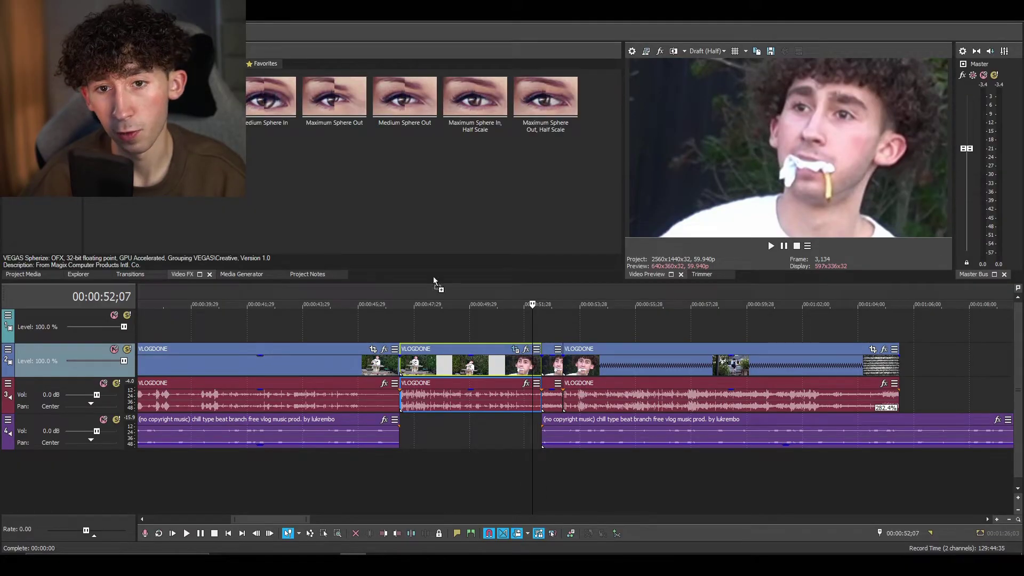
pyautogui.moveTo(527, 363); pyautogui.dragTo(528, 363)
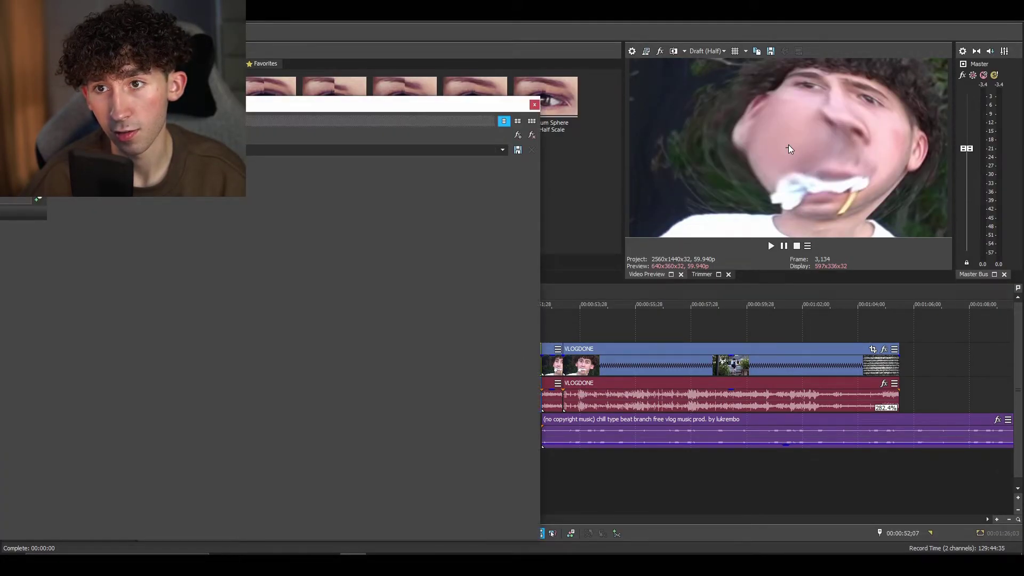
pyautogui.moveTo(788, 145); pyautogui.dragTo(805, 117)
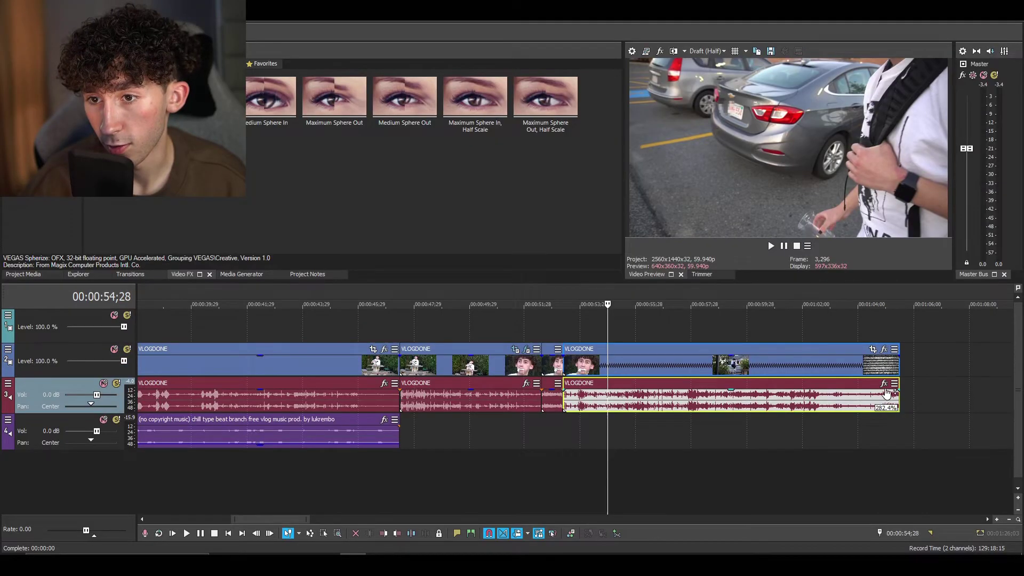
# Step: Add Vibrato to the last audio event's FX chain and confirm it
pyautogui.click(884, 383)
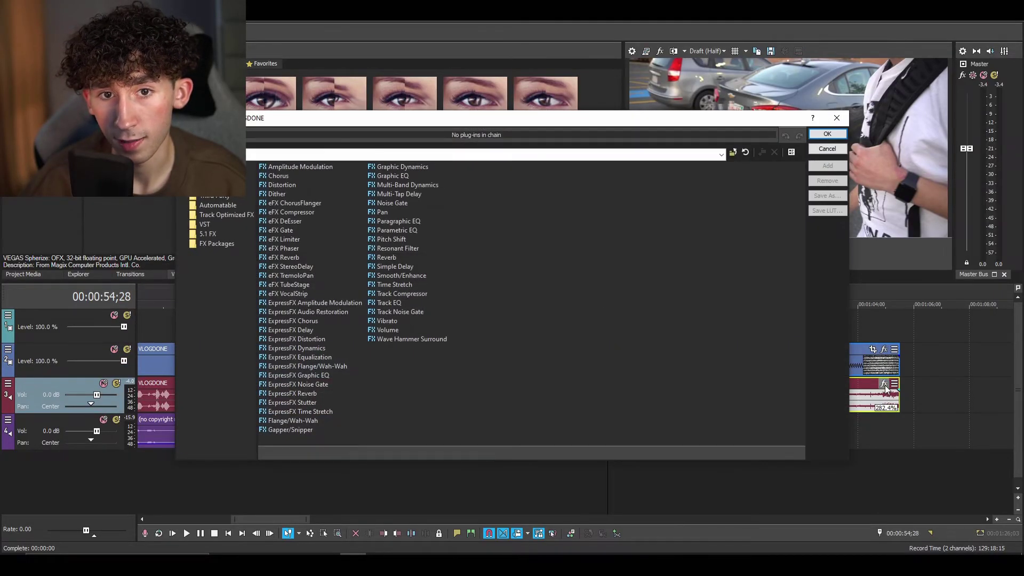
pyautogui.click(819, 166)
pyautogui.click(827, 134)
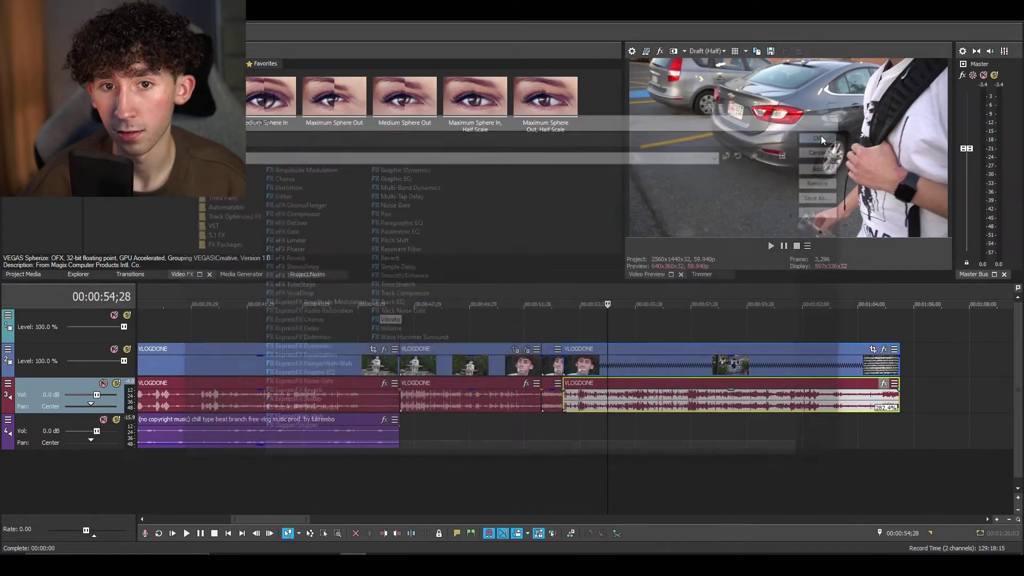